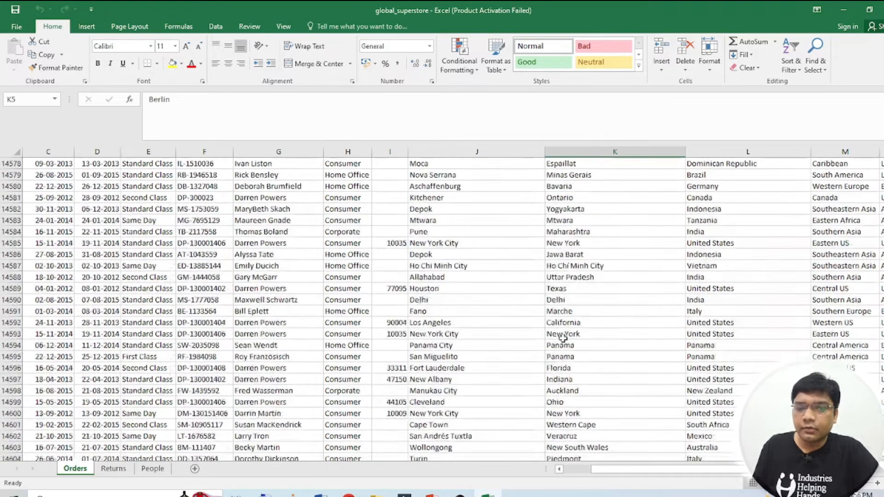
# - Look through the order records in the Orders sheet of the global_superstore workbook
pyautogui.scroll(6, 570, 336)
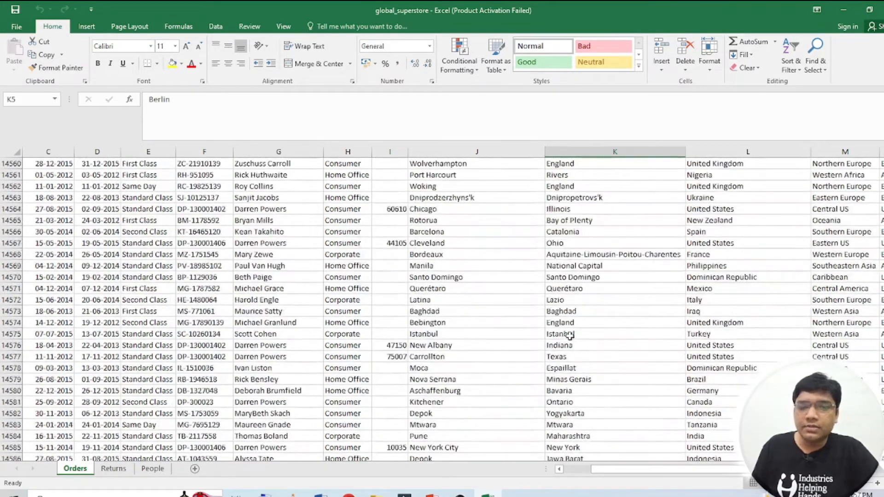
pyautogui.scroll(4, 570, 335)
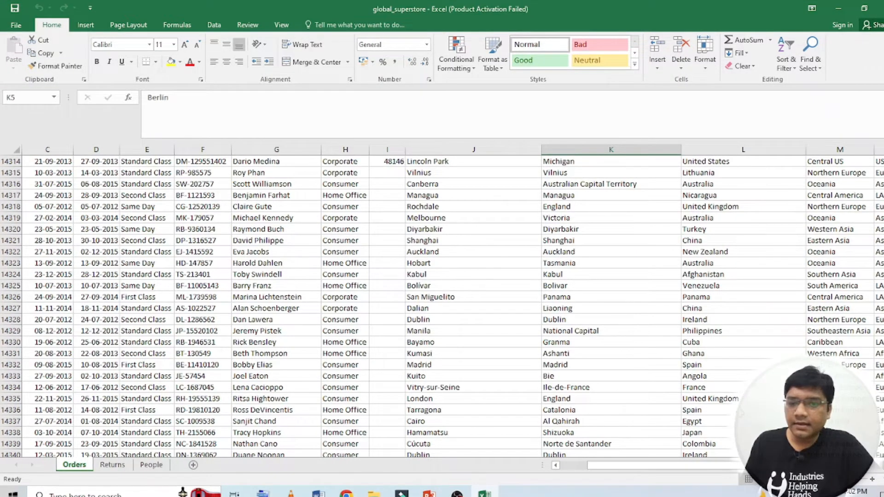
pyautogui.scroll(3, 715, 366)
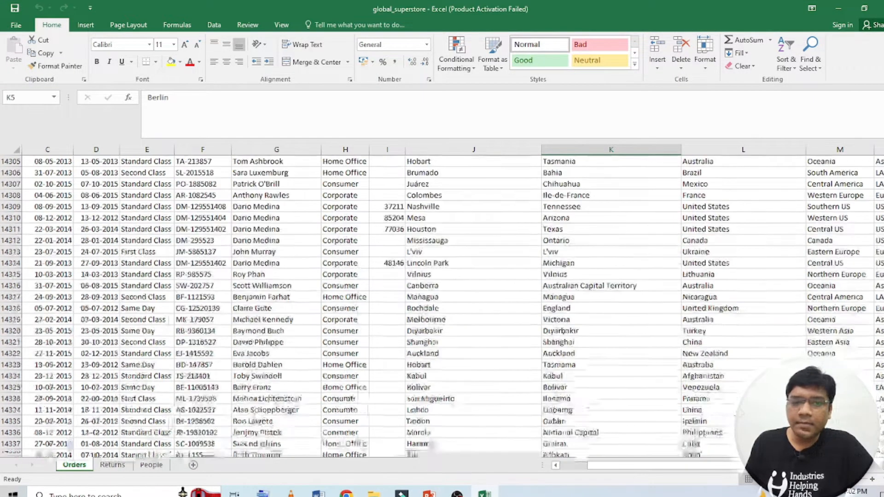
pyautogui.scroll(3, 716, 366)
pyautogui.scroll(4, 715, 366)
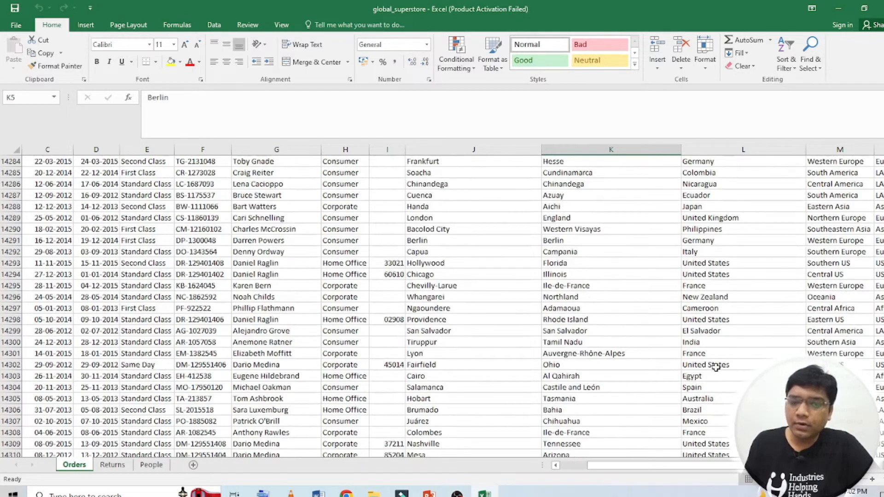
pyautogui.scroll(5, 694, 325)
pyautogui.scroll(8, 694, 325)
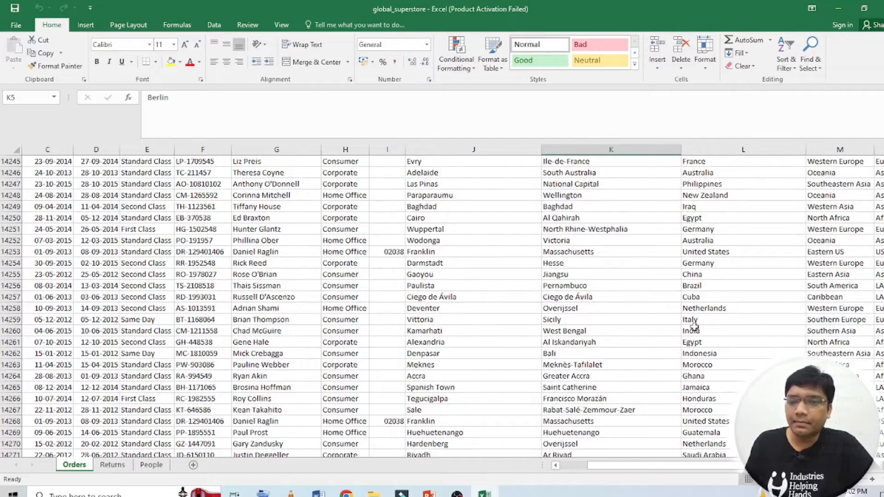
pyautogui.scroll(3, 694, 325)
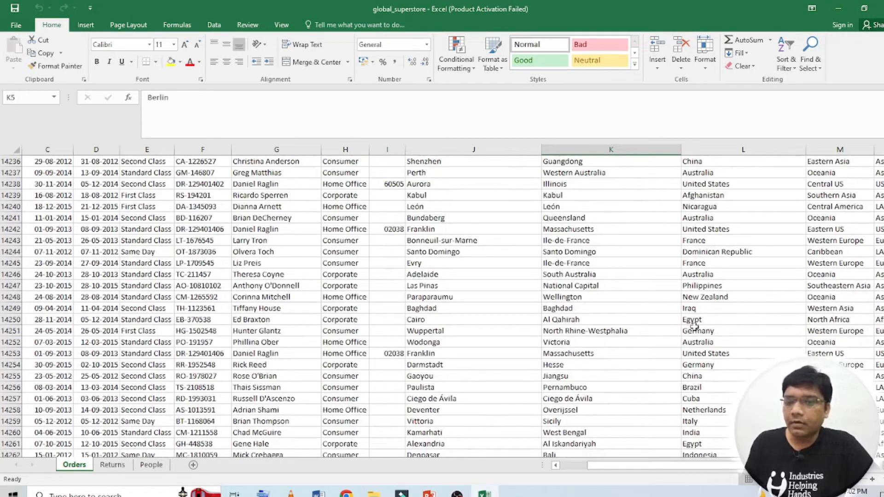
pyautogui.scroll(4, 695, 325)
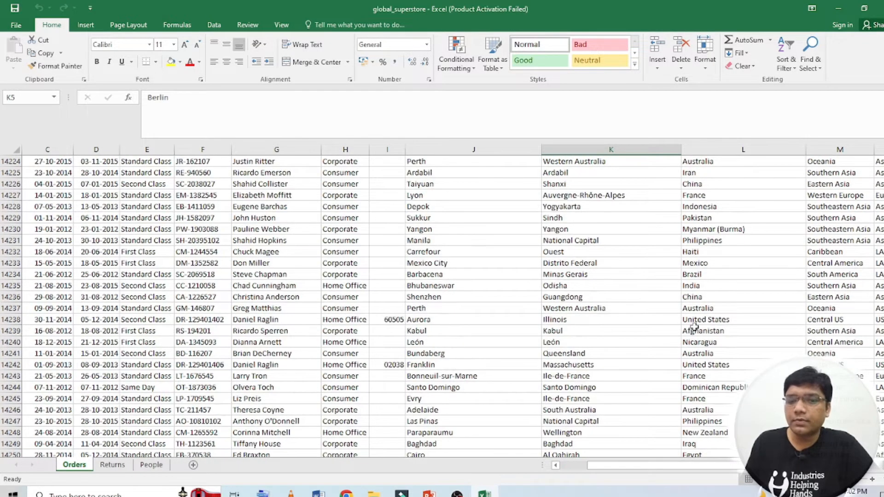
pyautogui.scroll(7, 694, 325)
pyautogui.scroll(7, 694, 326)
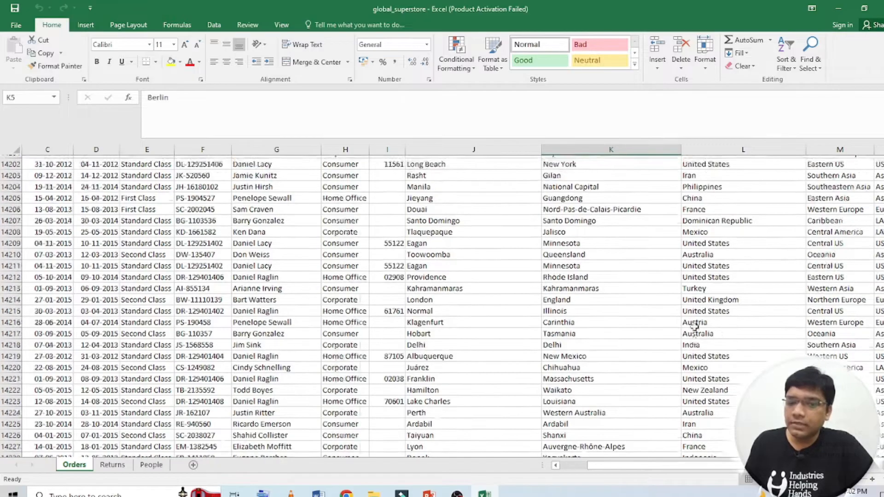
pyautogui.scroll(5, 694, 319)
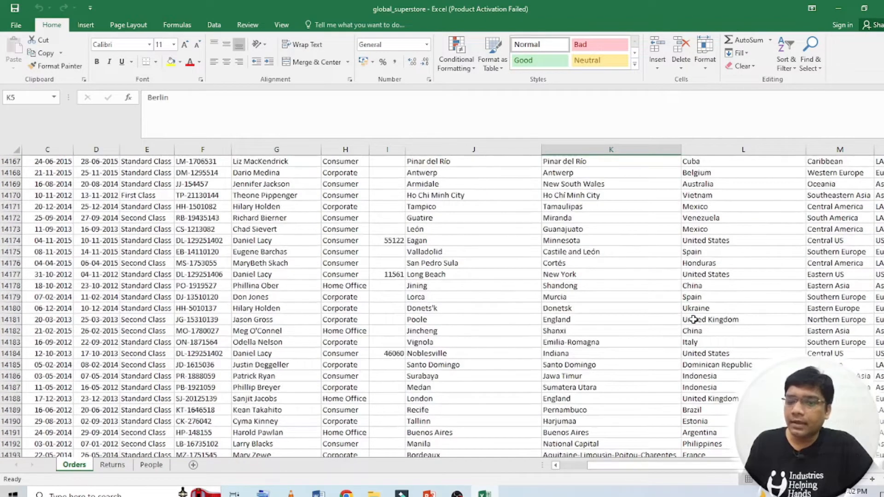
pyautogui.scroll(4, 694, 319)
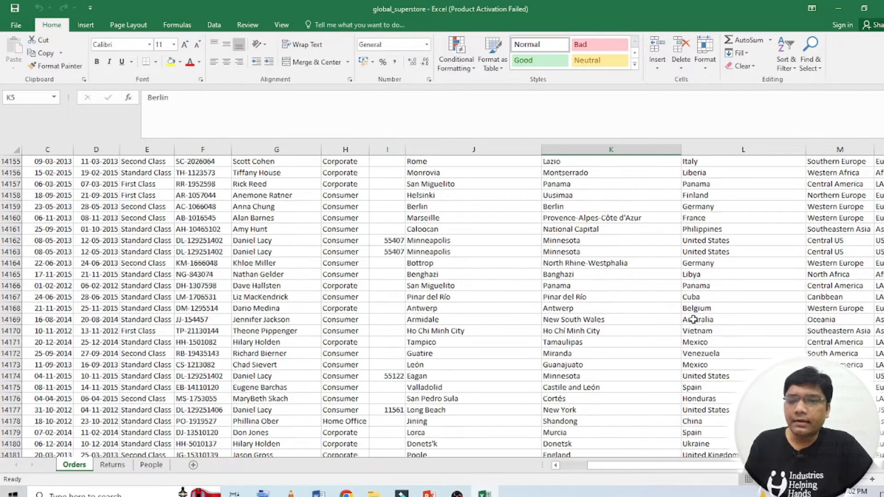
pyautogui.scroll(6, 695, 319)
pyautogui.scroll(7, 694, 319)
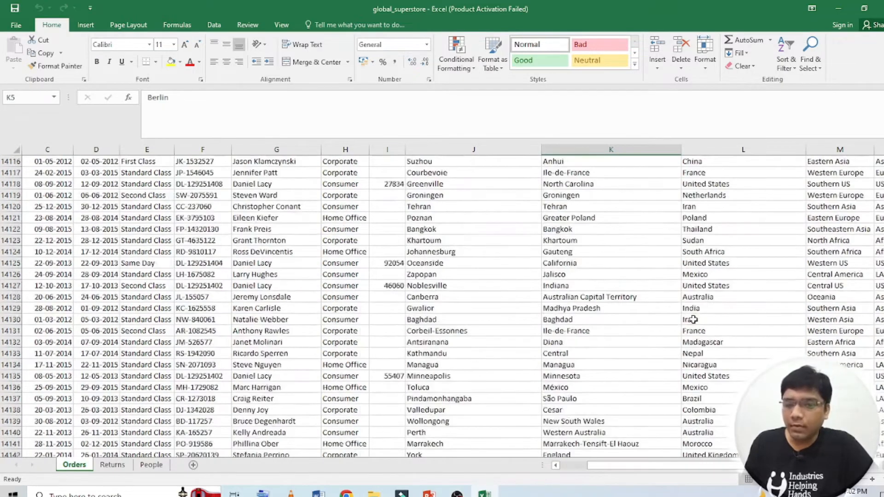
pyautogui.scroll(6, 694, 319)
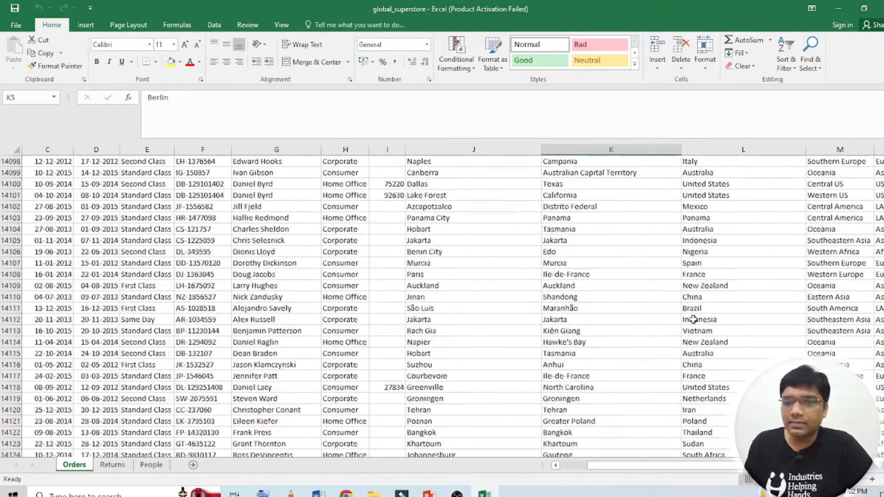
pyautogui.scroll(6, 695, 319)
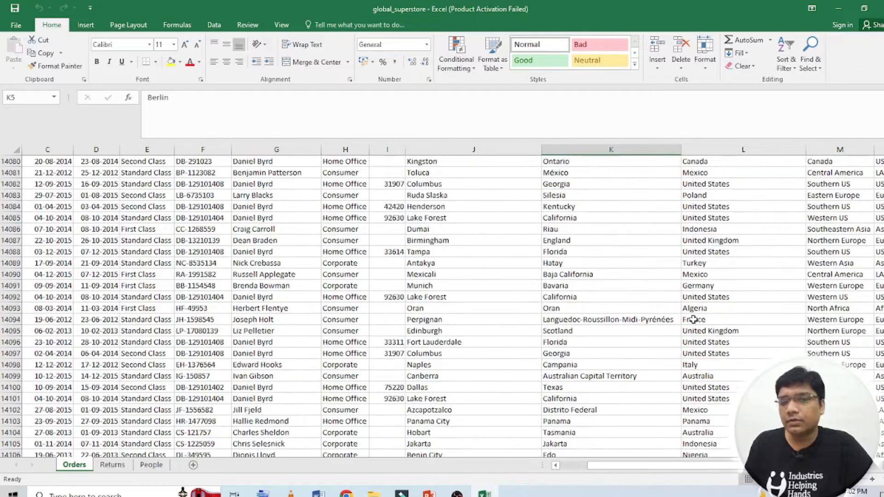
pyautogui.scroll(4, 694, 319)
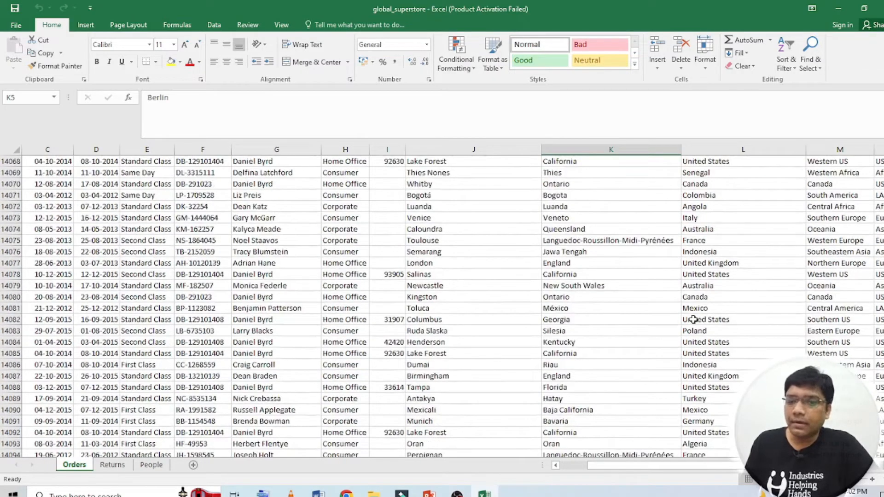
pyautogui.scroll(6, 694, 319)
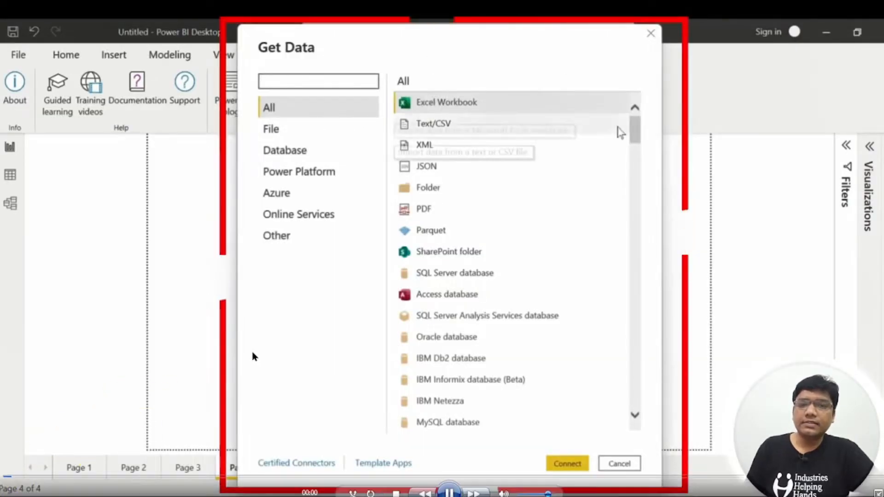
# - In Power BI Desktop, browse the available data source connectors in Get Data and leave without connecting
pyautogui.moveTo(636, 130); pyautogui.dragTo(637, 180)
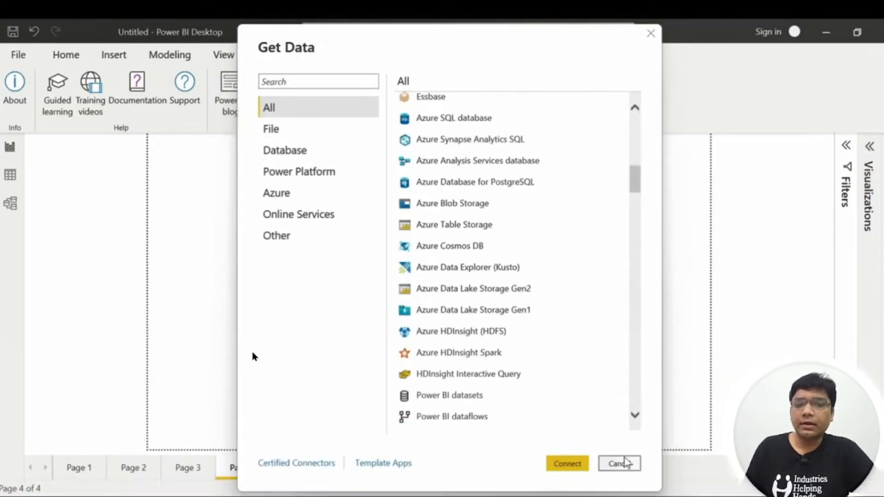
pyautogui.click(620, 465)
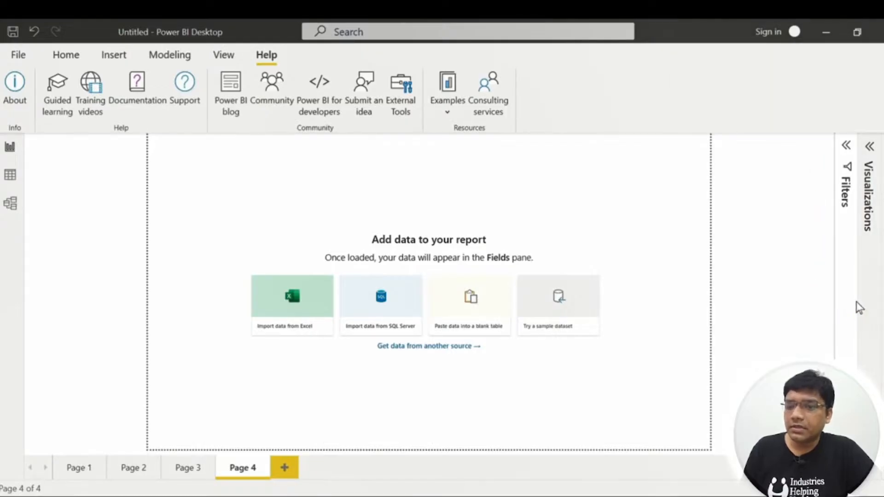
# - Expand the collapsed Filters and Visualizations panes beside the report canvas
pyautogui.click(846, 146)
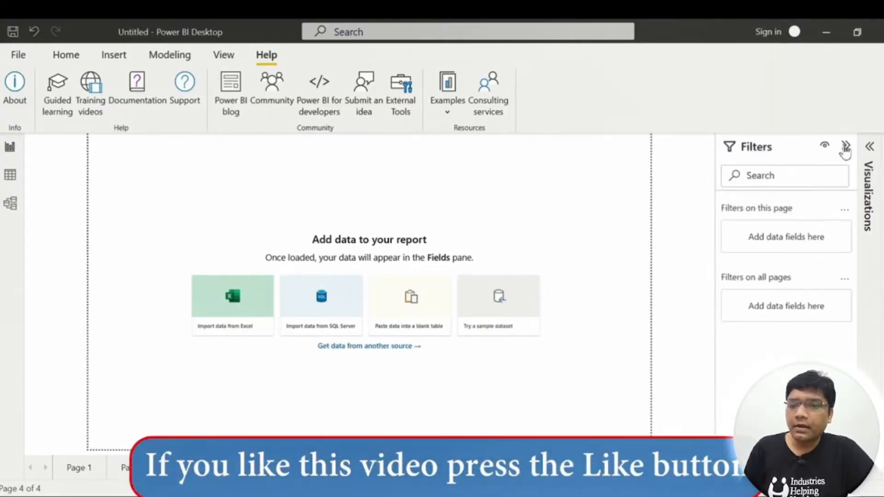
pyautogui.click(870, 147)
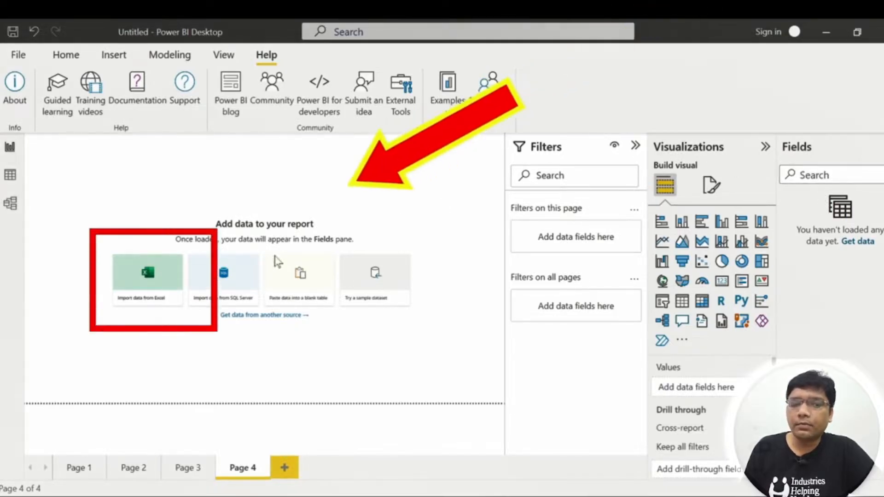
# - Load the Orders sheet from the Excel file Filter in Excel.xlsx into the report and expand the table's field list
pyautogui.click(139, 279)
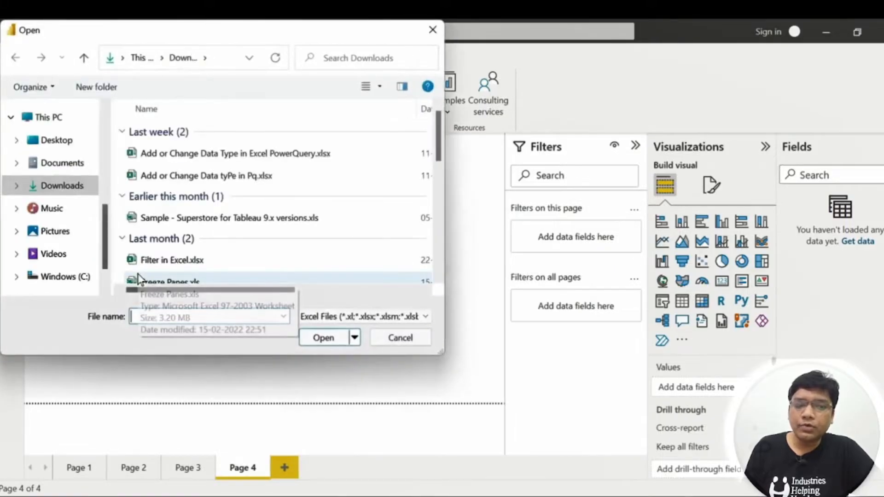
pyautogui.click(157, 262)
pyautogui.click(322, 338)
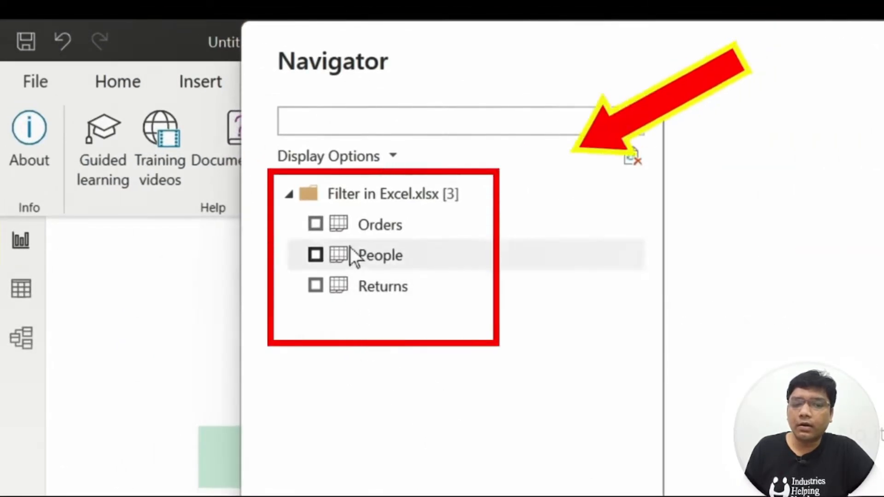
pyautogui.click(317, 225)
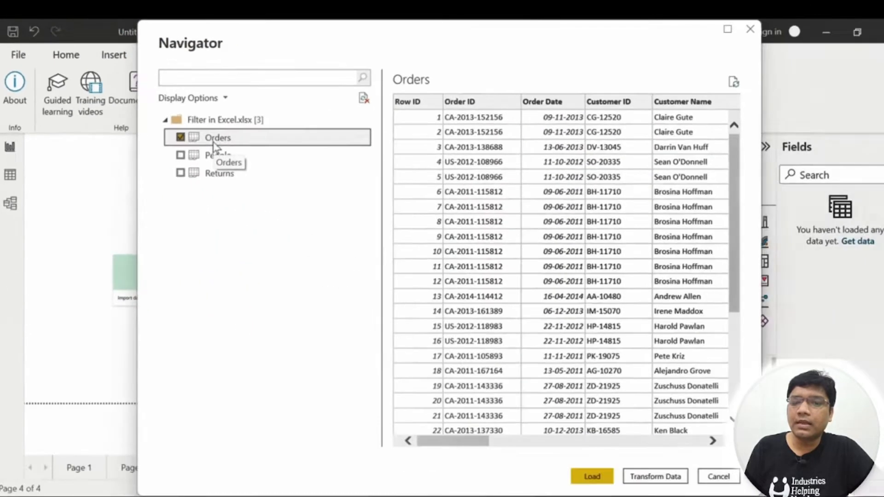
pyautogui.click(592, 477)
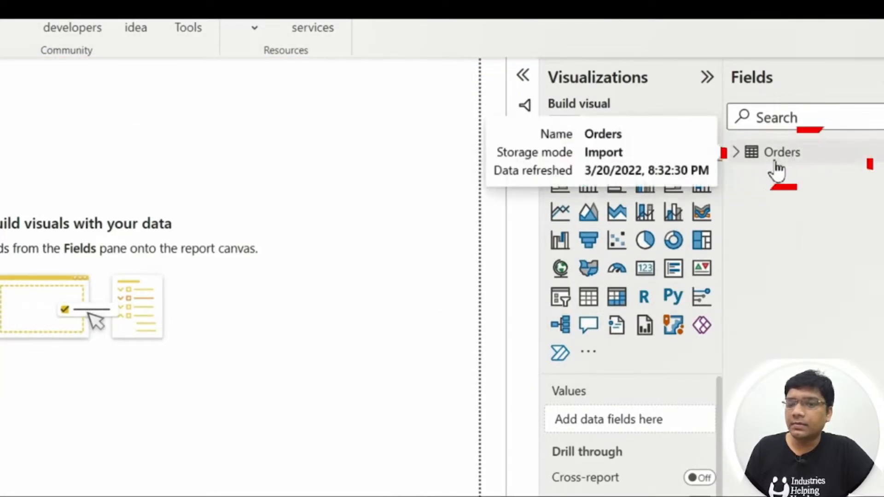
pyautogui.click(737, 154)
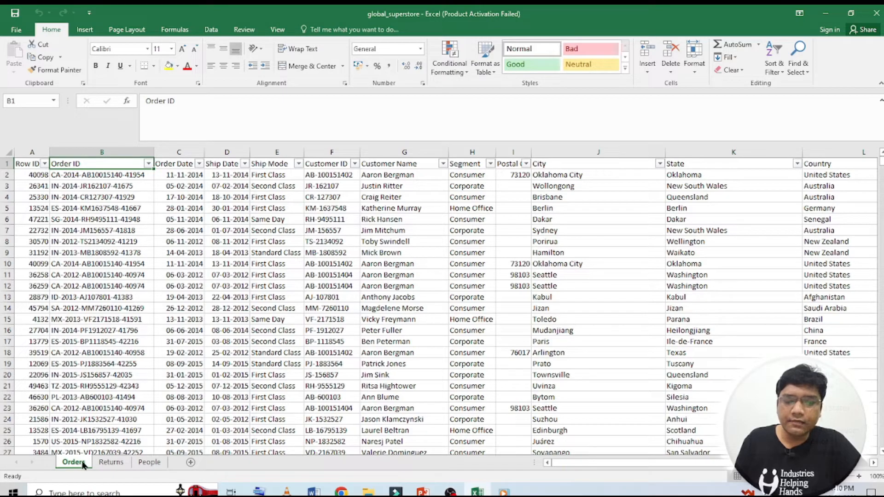
# - Switch to the global_superstore workbook in Excel, view its Returns and People sheets, and return to Orders
pyautogui.click(111, 463)
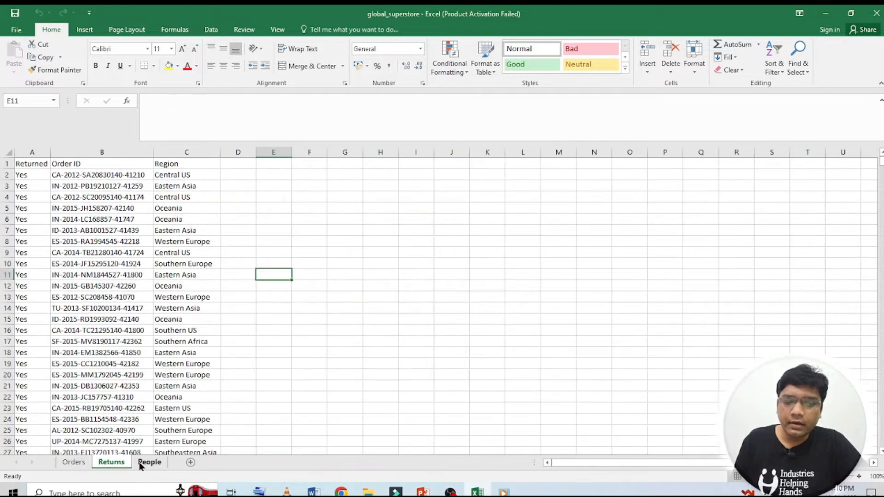
pyautogui.click(149, 462)
pyautogui.click(76, 462)
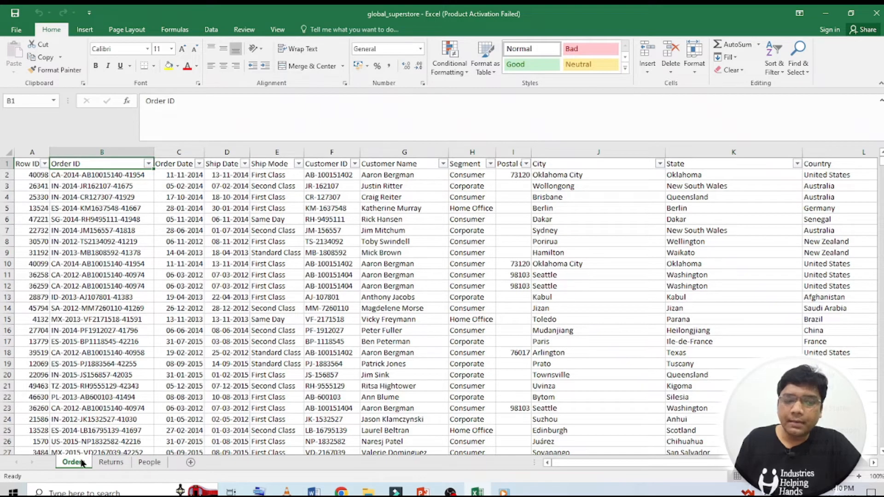
# - Review the Orders column headers from Order Date through Quantity and return to the Row ID header
pyautogui.click(190, 161)
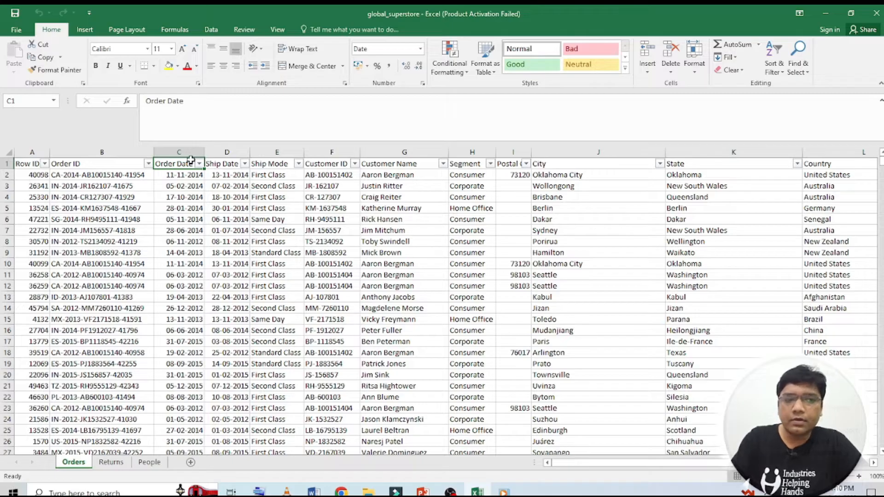
pyautogui.press('Right')
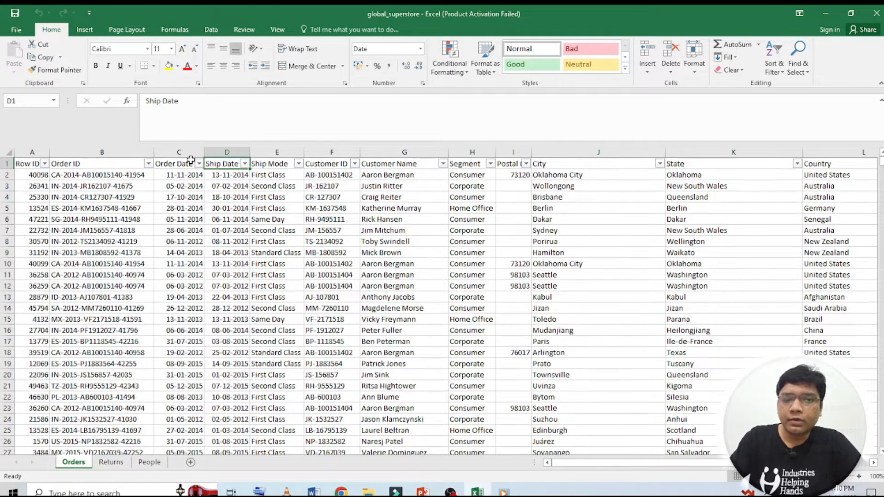
pyautogui.press('Right')
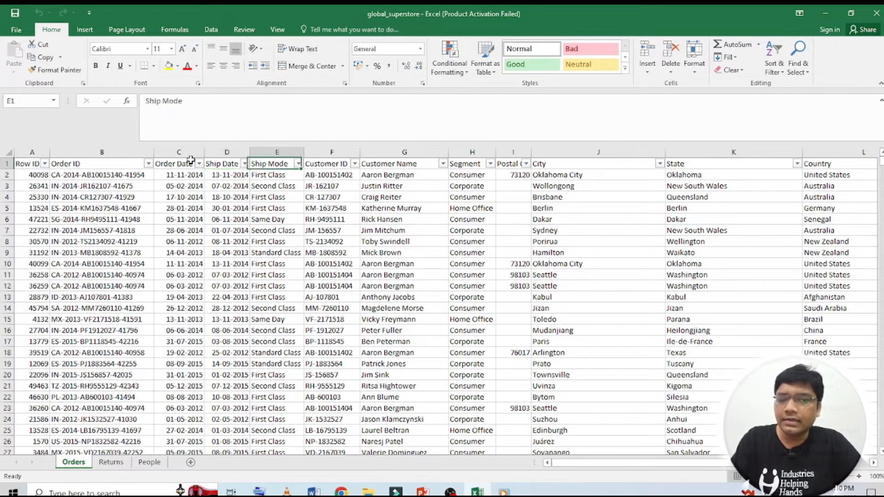
pyautogui.press('Right')
pyautogui.press('Right')
pyautogui.press('Right')
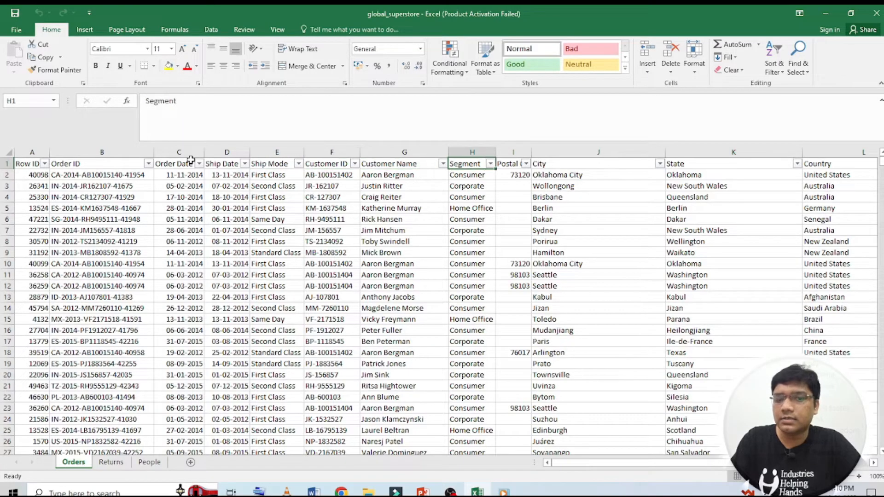
pyautogui.press('Right')
pyautogui.press('Right')
pyautogui.press('Right')
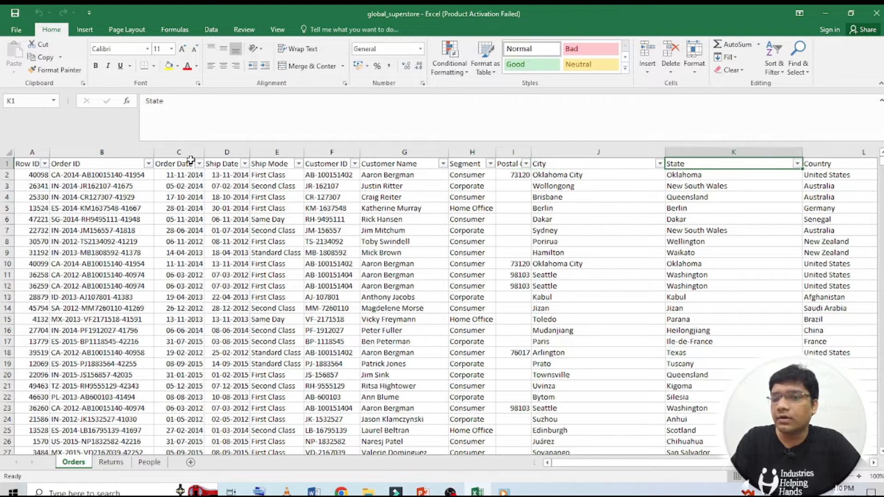
pyautogui.press('Right')
pyautogui.press('Right')
pyautogui.press('Right')
pyautogui.press('Right')
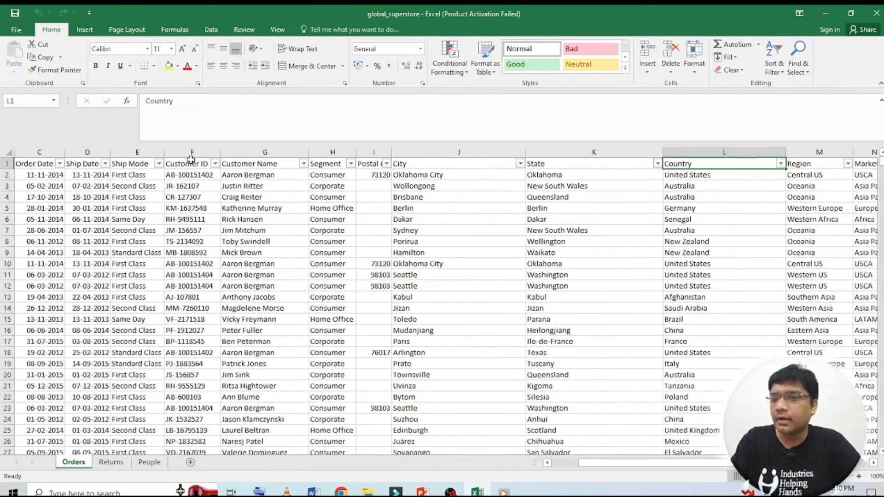
pyautogui.press('Right')
pyautogui.press('Right')
pyautogui.press('Right')
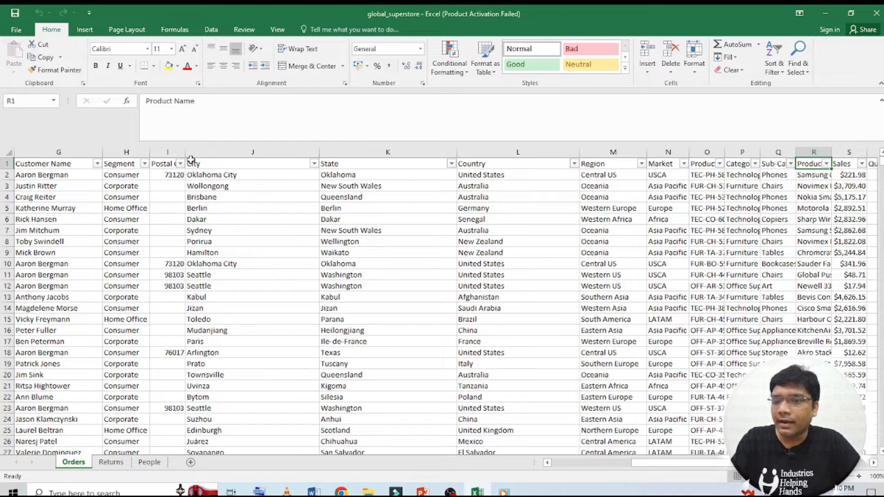
pyautogui.press('Right')
pyautogui.press('Right')
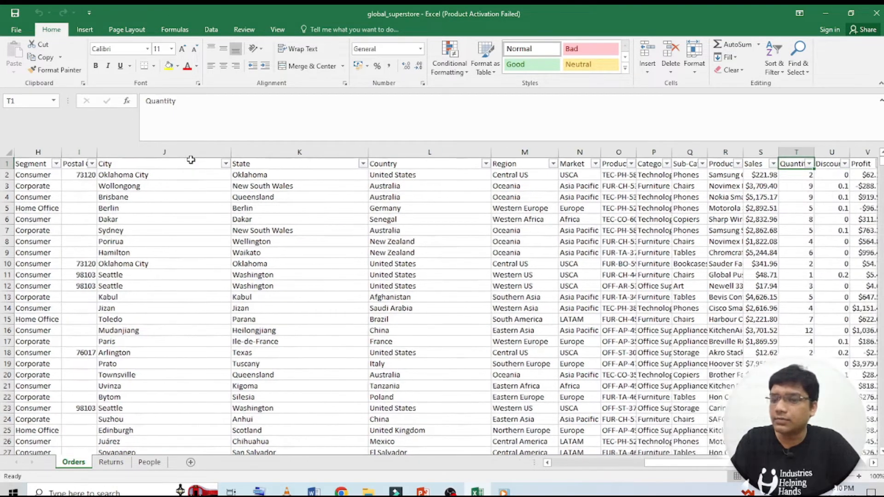
pyautogui.hotkey('ctrl', 'Left')
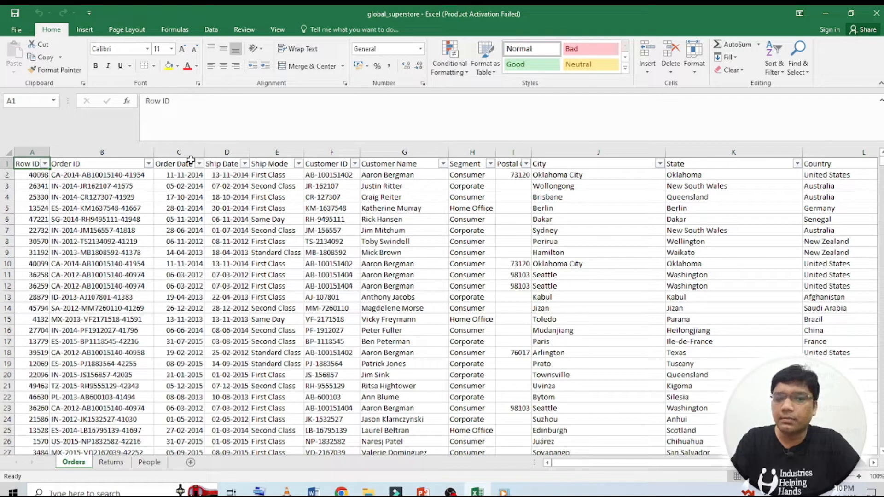
# - Review the Orders column headers from Order ID across to the shipping column beside Profit
pyautogui.press('Right')
pyautogui.press('Right')
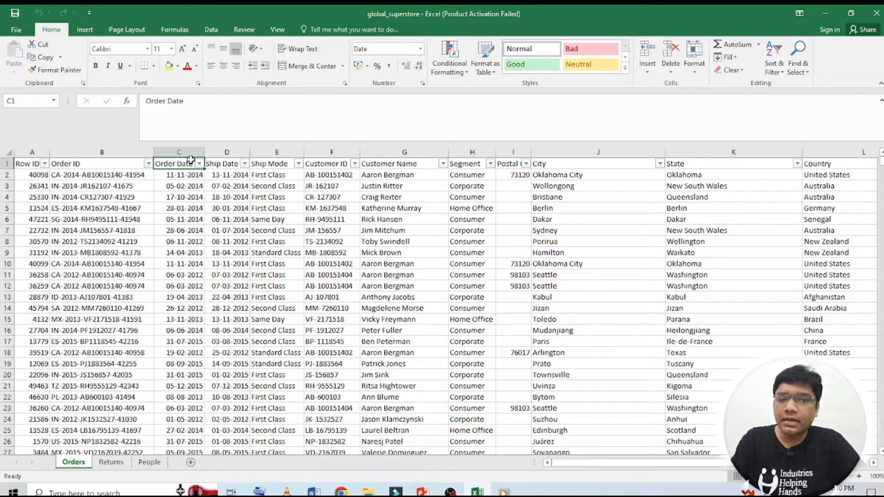
pyautogui.press('Right')
pyautogui.press('Right')
pyautogui.press('Right')
pyautogui.press('Right')
pyautogui.press('Right')
pyautogui.press('Right')
pyautogui.press('Right')
pyautogui.press('Right')
pyautogui.press('Right')
pyautogui.press('Right')
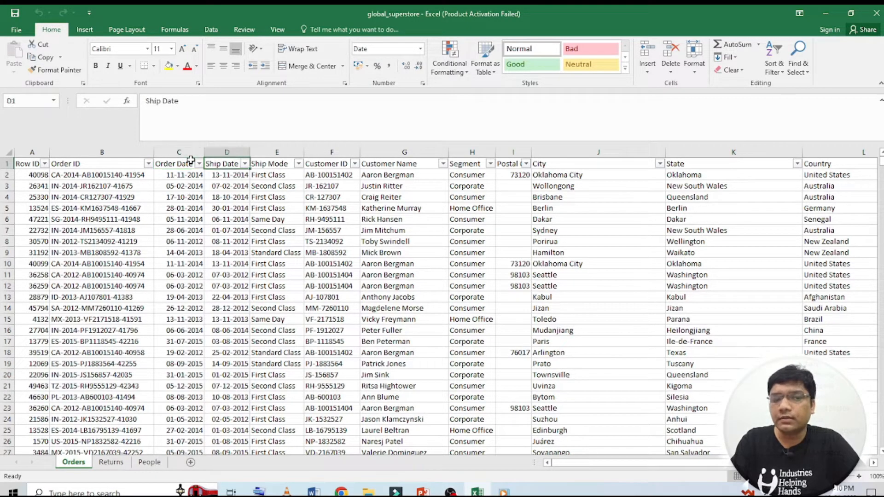
pyautogui.press('Right')
pyautogui.press('Right')
pyautogui.press('Right')
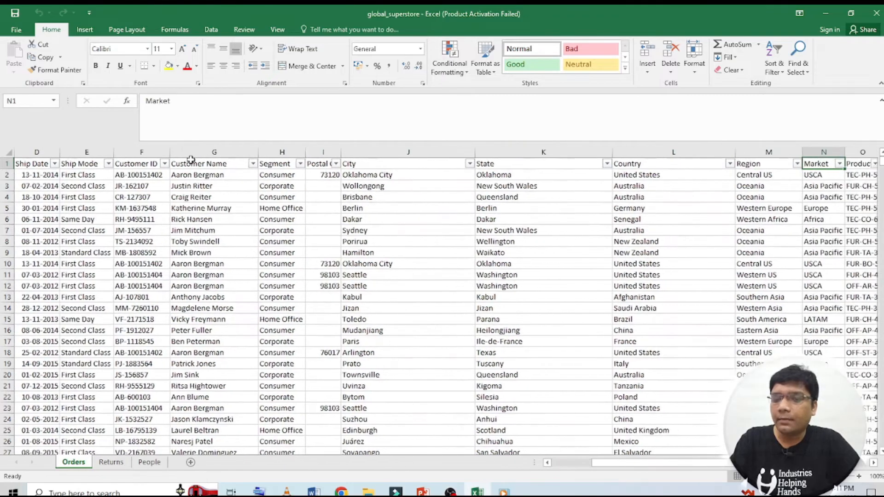
pyautogui.press('Right')
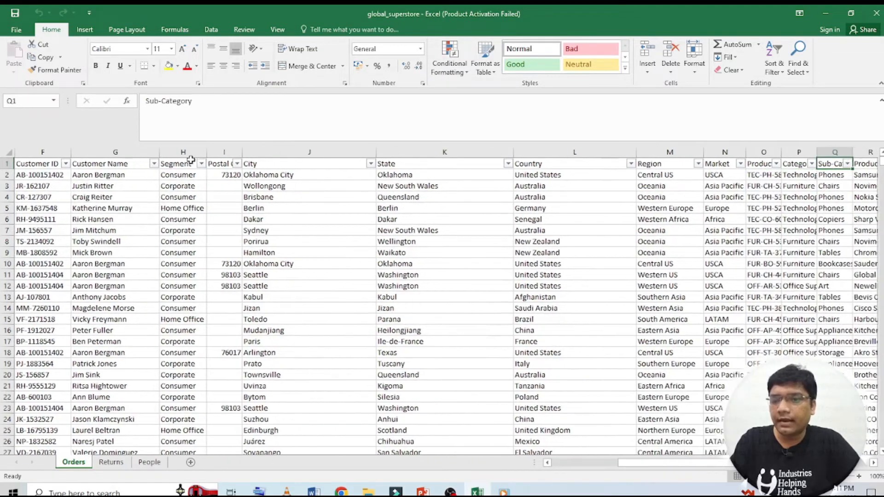
pyautogui.press('Right')
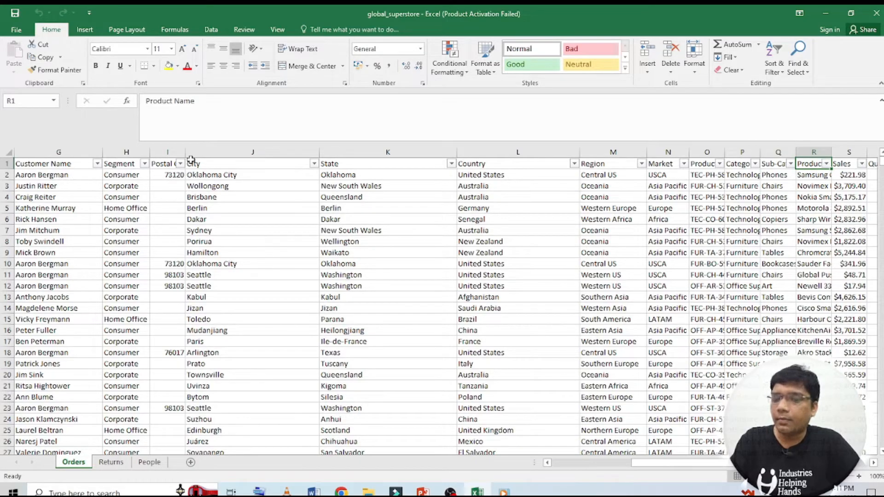
pyautogui.press('Right')
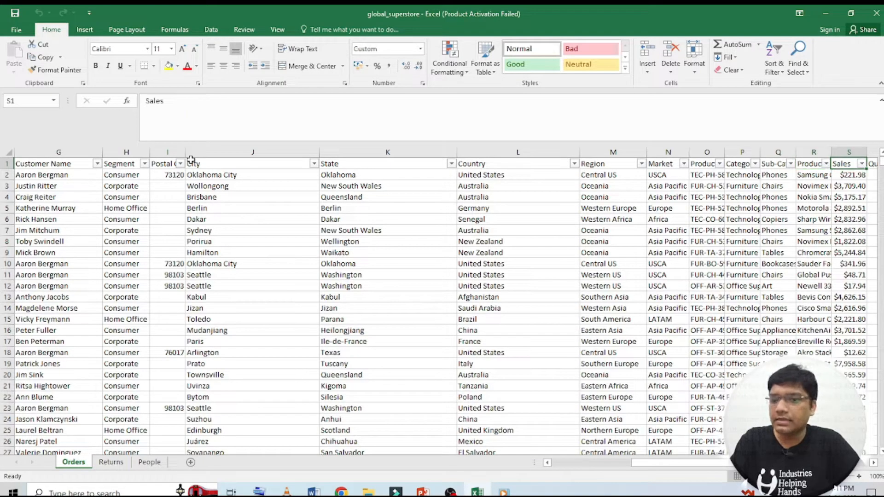
pyautogui.press('Right')
pyautogui.press('Right')
pyautogui.press('Right')
pyautogui.press('Right')
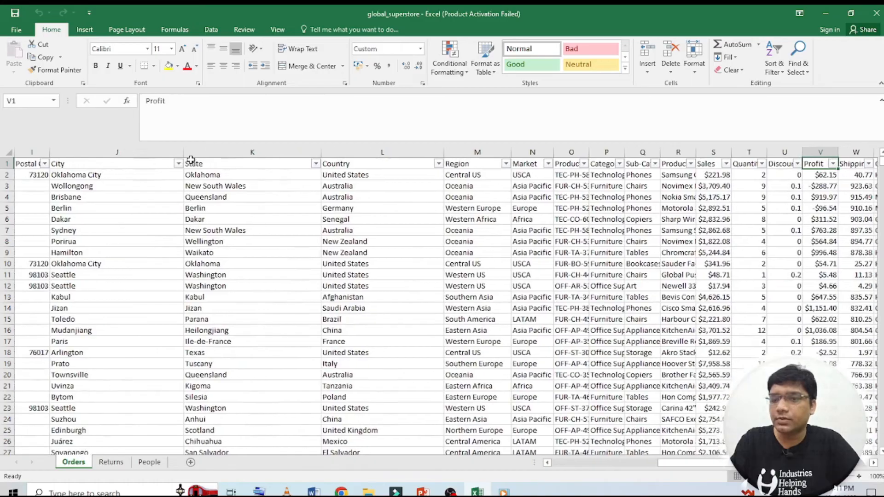
pyautogui.press('Right')
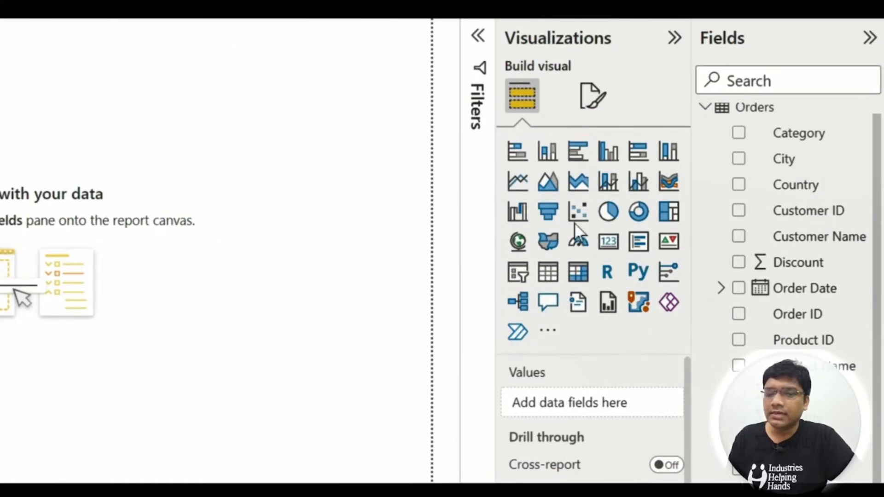
# - In Power BI Desktop, expand the Filters pane and look through the stacked column chart's field wells
pyautogui.click(479, 37)
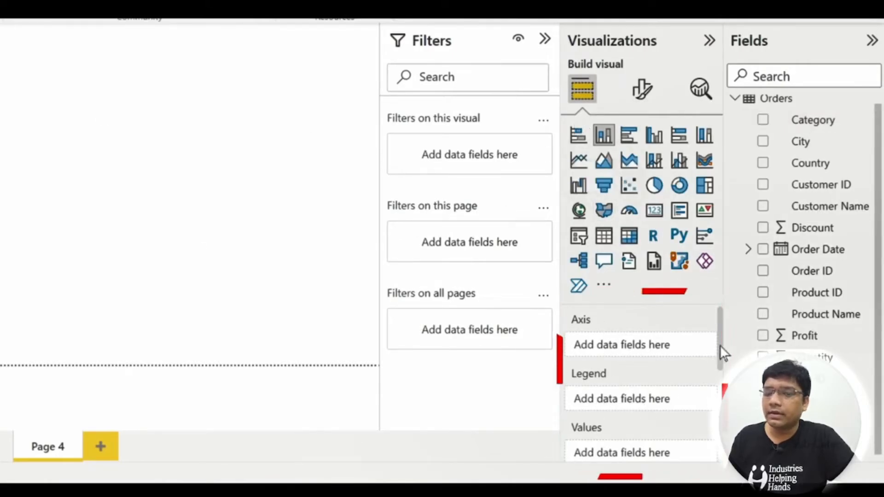
pyautogui.scroll(-1, 720, 345)
pyautogui.scroll(-5, 721, 362)
pyautogui.scroll(5, 681, 367)
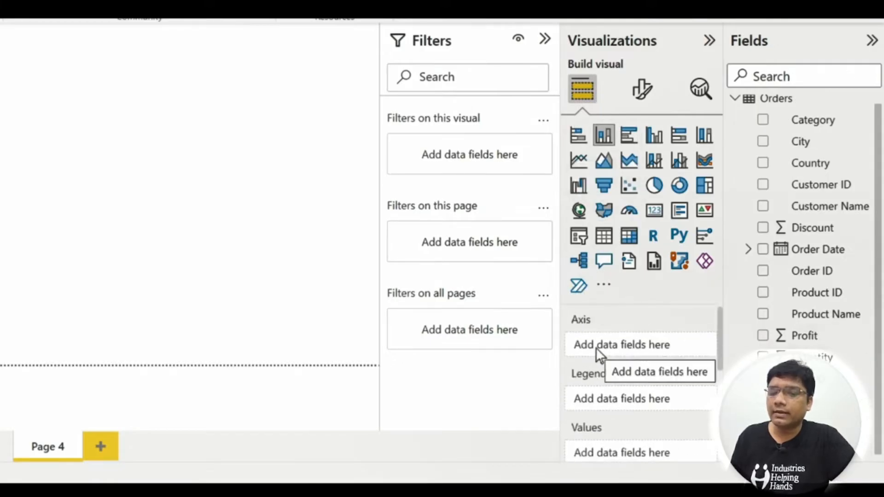
# - Build the column chart with Category on the axis and Sales as values, and move it toward the middle of the canvas
pyautogui.moveTo(736, 230); pyautogui.dragTo(636, 355)
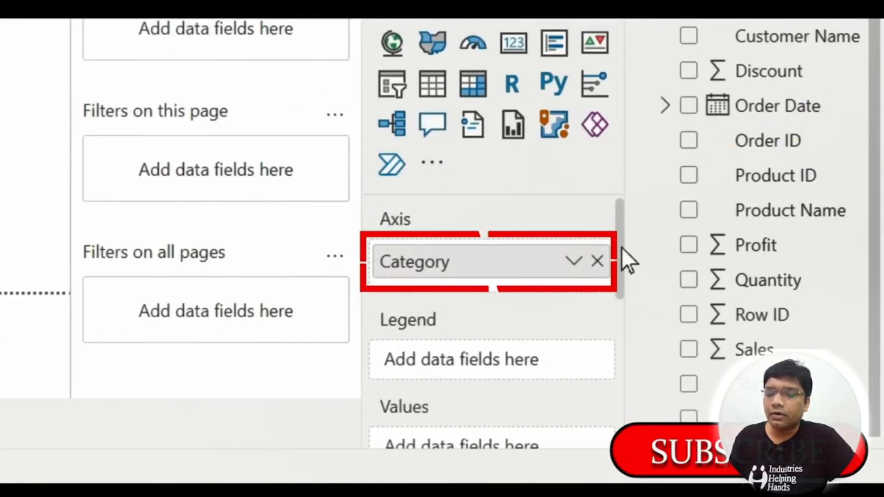
pyautogui.moveTo(621, 248)
pyautogui.mouseDown()
pyautogui.moveTo(625, 317)
pyautogui.moveTo(623, 310)
pyautogui.mouseUp()
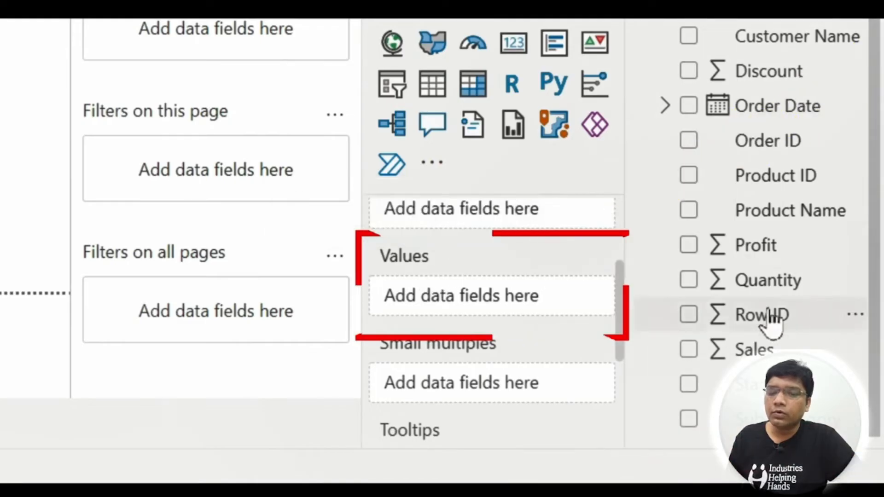
pyautogui.moveTo(754, 349)
pyautogui.mouseDown()
pyautogui.moveTo(567, 346)
pyautogui.moveTo(490, 297)
pyautogui.mouseUp()
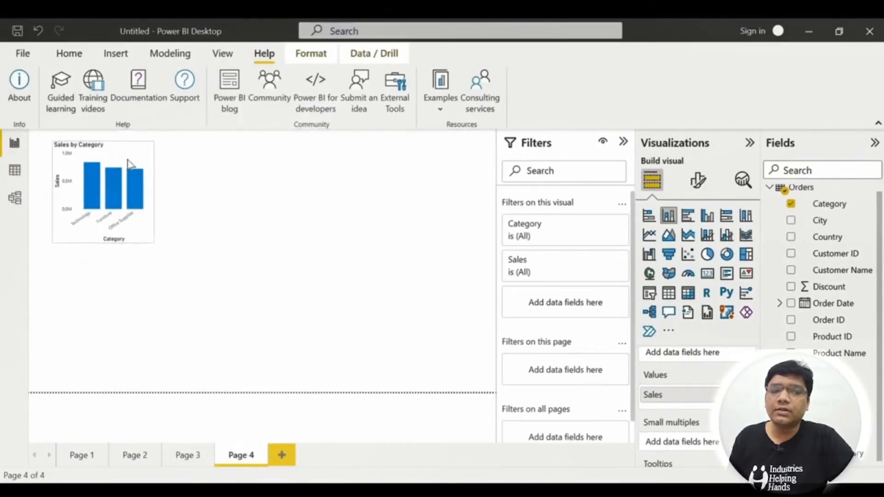
pyautogui.moveTo(129, 164); pyautogui.dragTo(366, 226)
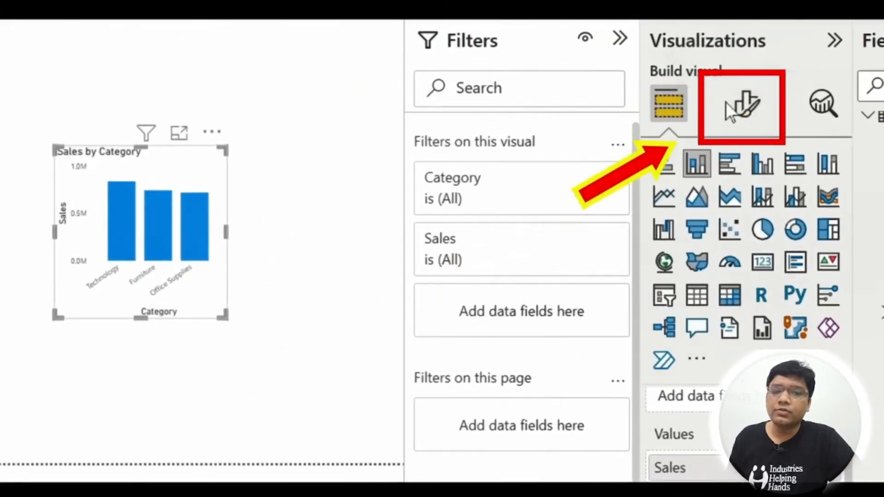
# - Turn on data labels for the Sales by Category chart and view its General formatting options
pyautogui.click(749, 110)
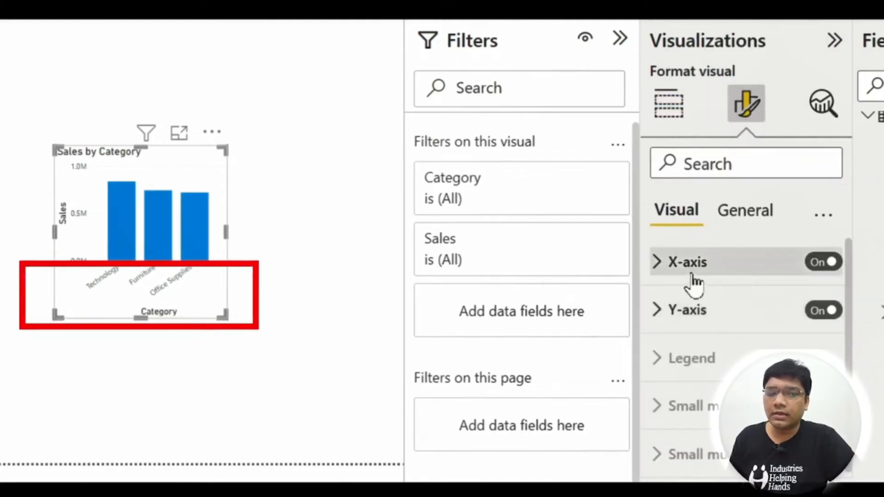
pyautogui.click(818, 263)
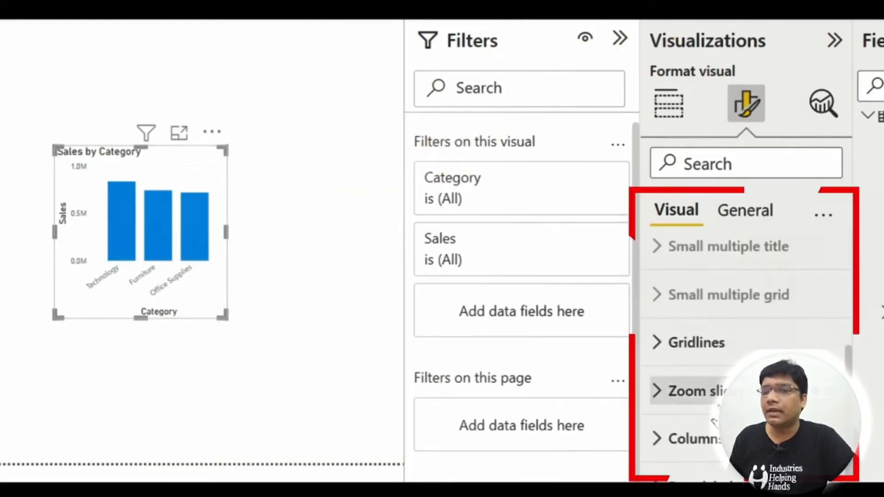
pyautogui.scroll(-1, 746, 346)
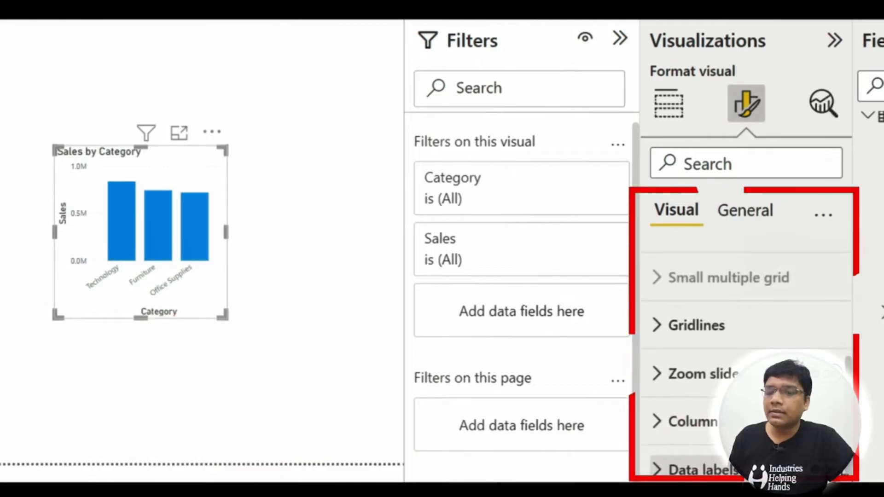
pyautogui.click(833, 471)
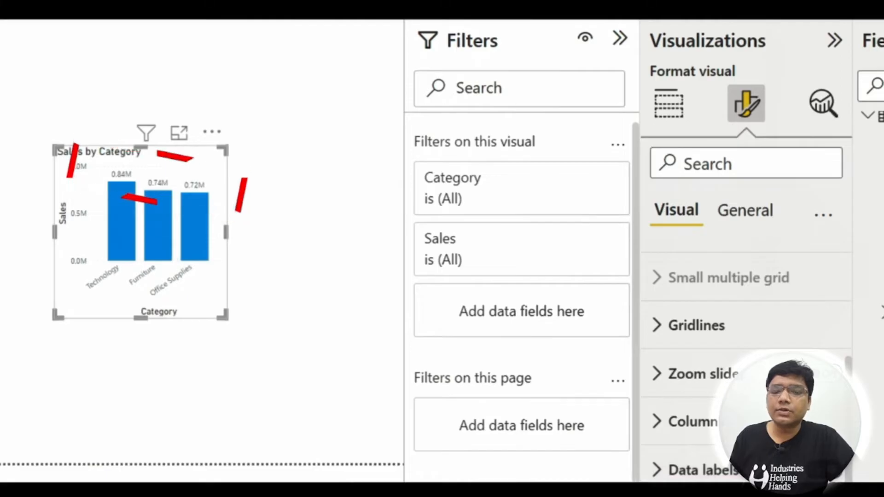
pyautogui.scroll(3, 746, 323)
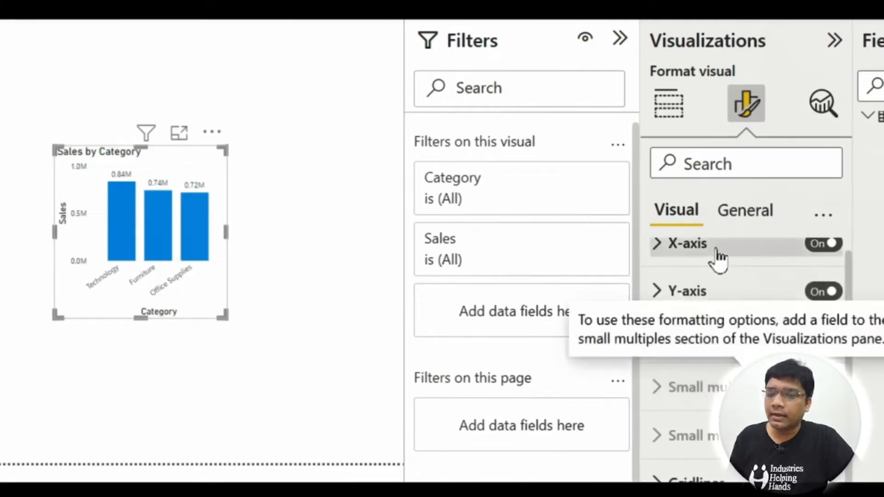
pyautogui.click(739, 212)
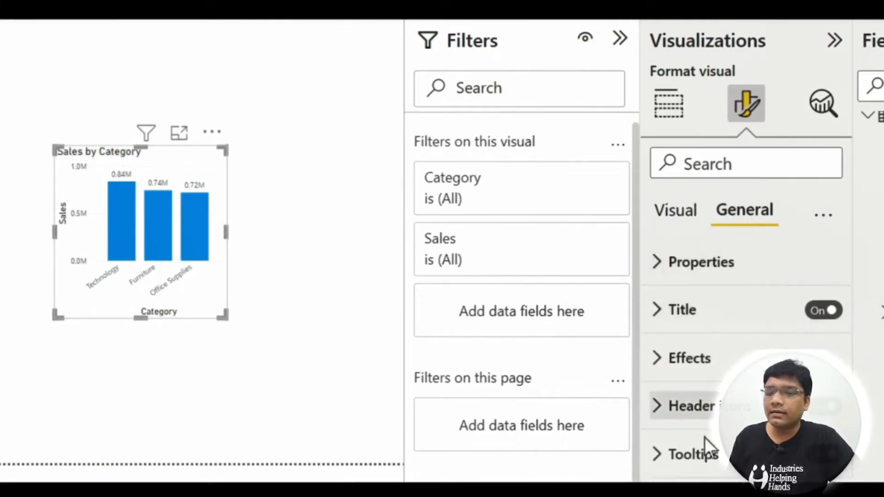
pyautogui.click(657, 274)
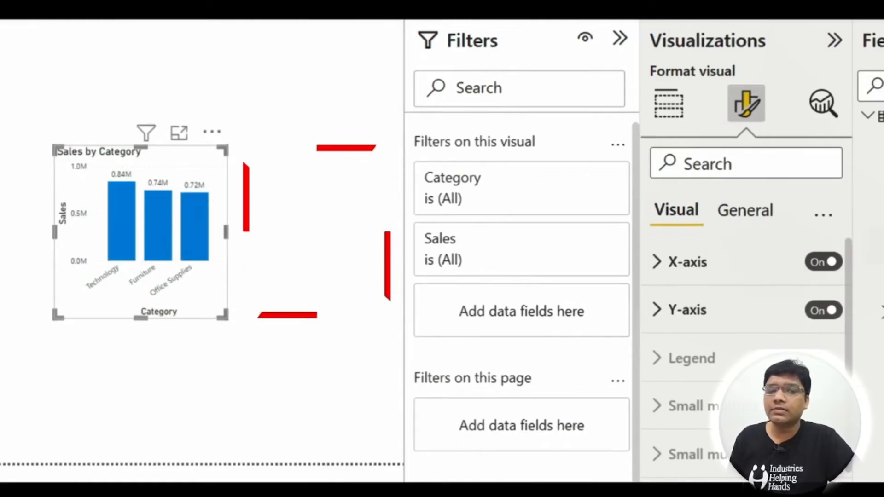
# - Add a Category filter to the chart limited to Furniture and Technology, and hide the Filters pane from report readers
pyautogui.moveTo(871, 144)
pyautogui.mouseDown()
pyautogui.moveTo(785, 233)
pyautogui.moveTo(543, 231)
pyautogui.moveTo(537, 185)
pyautogui.mouseUp()
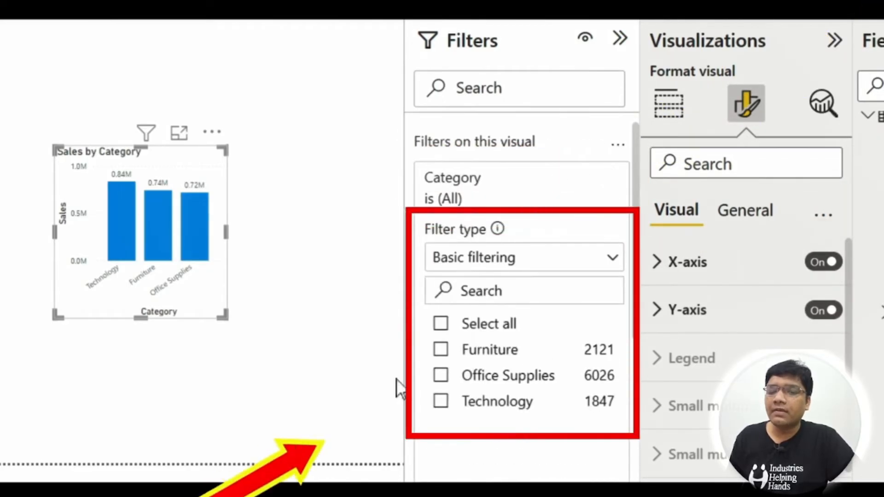
pyautogui.click(440, 351)
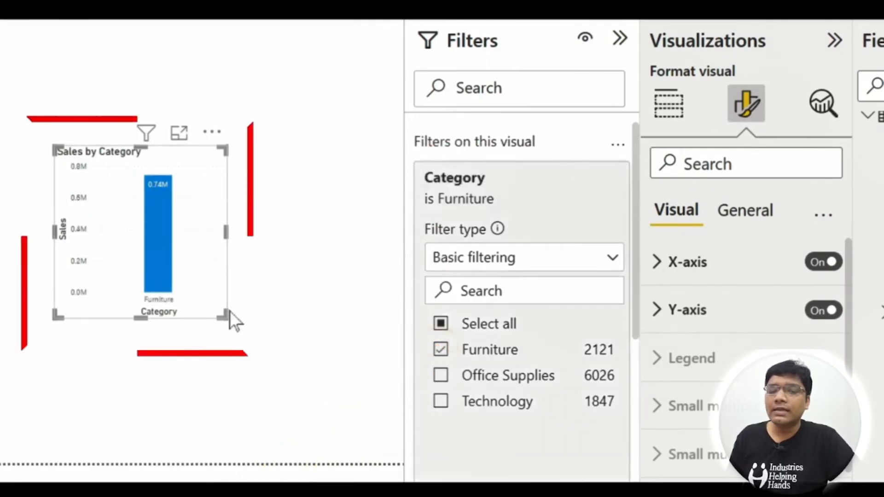
pyautogui.click(440, 404)
pyautogui.moveTo(184, 269)
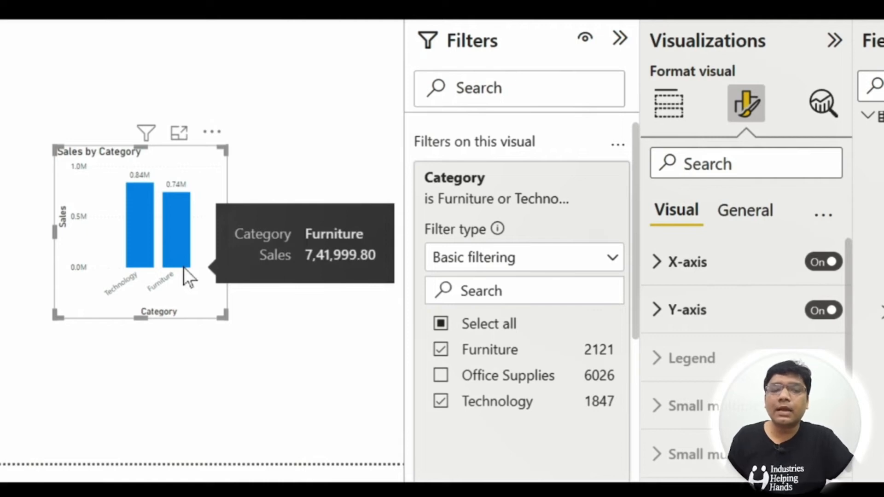
pyautogui.click(585, 37)
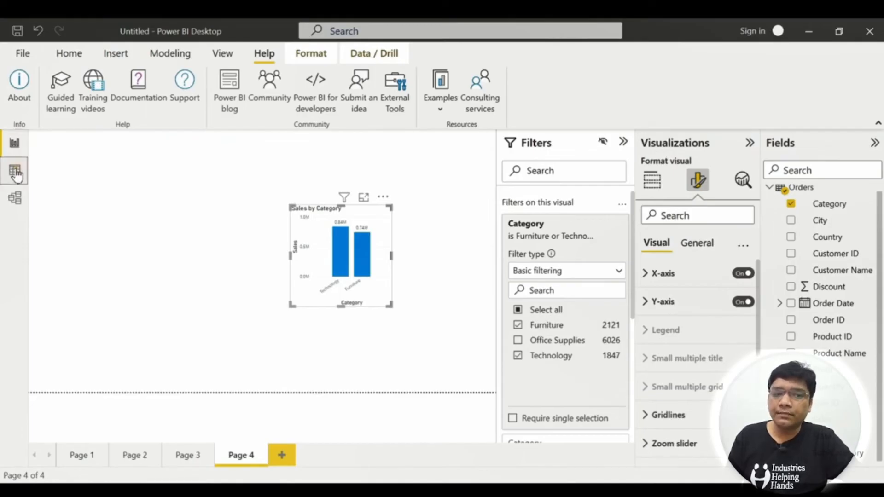
# - View the Orders table rows in Data view and return to Report view
pyautogui.click(14, 172)
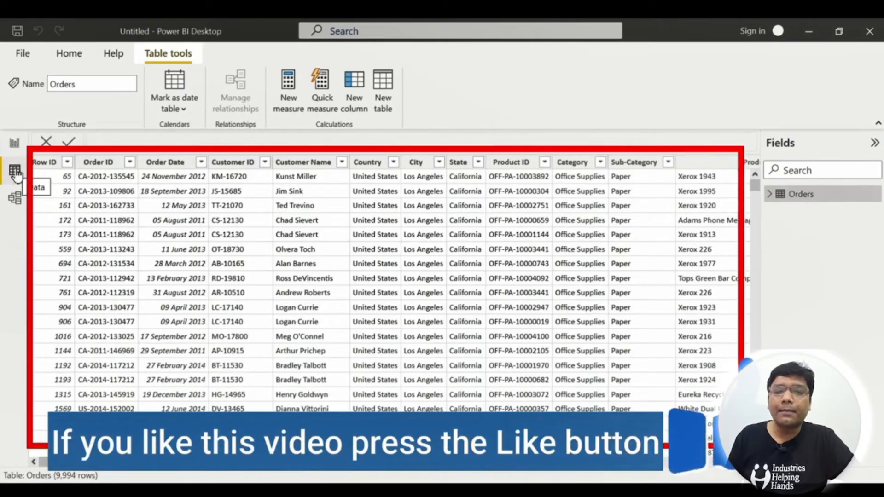
pyautogui.click(14, 144)
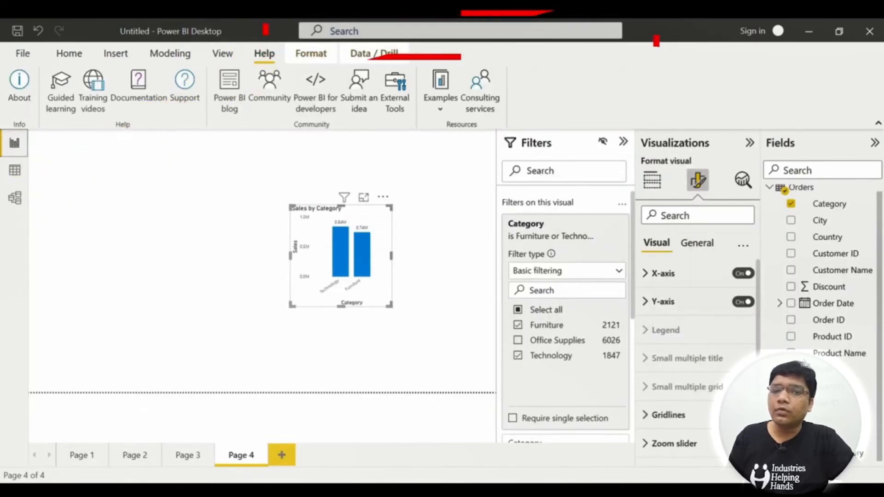
# - Search the available commands for "data" and list the common data sources under Get data
pyautogui.click(460, 31)
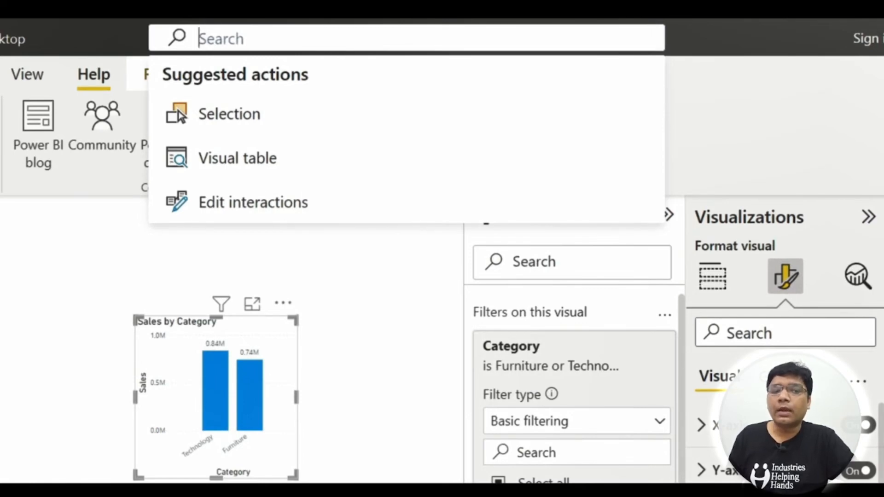
pyautogui.write('data')
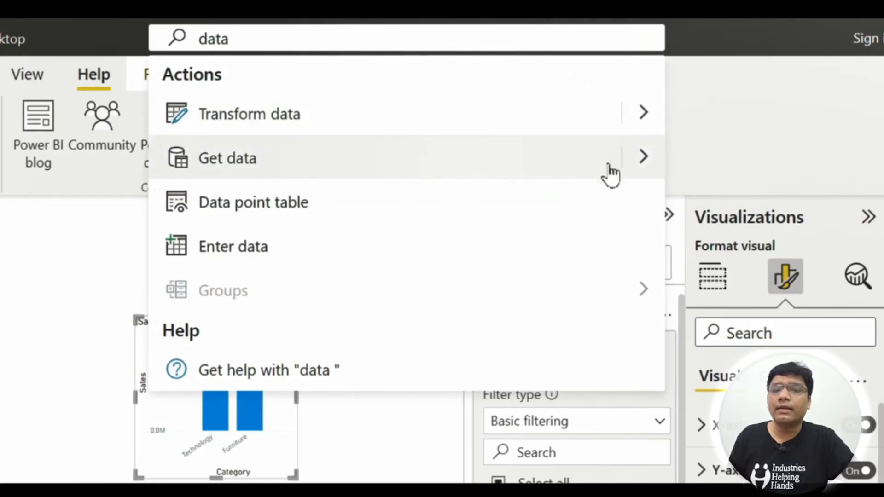
pyautogui.click(638, 164)
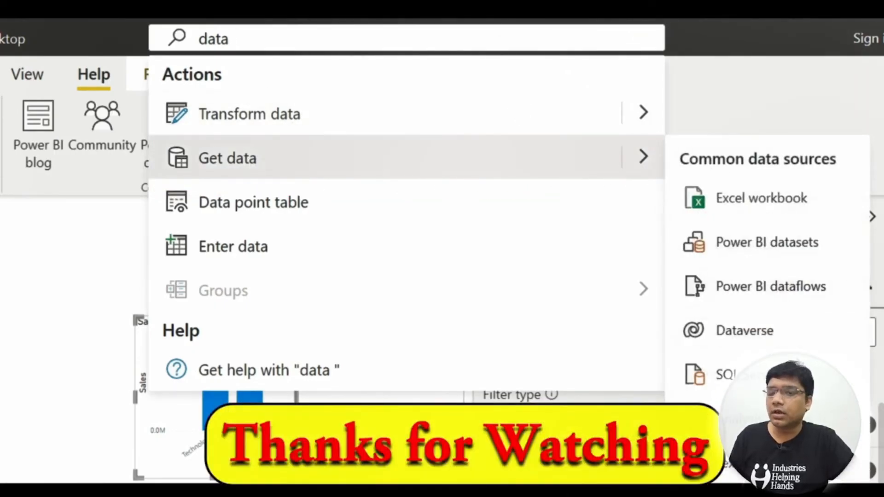
# - Search the available commands for "the" and display the gallery of report themes
pyautogui.click(348, 39)
pyautogui.write('the')
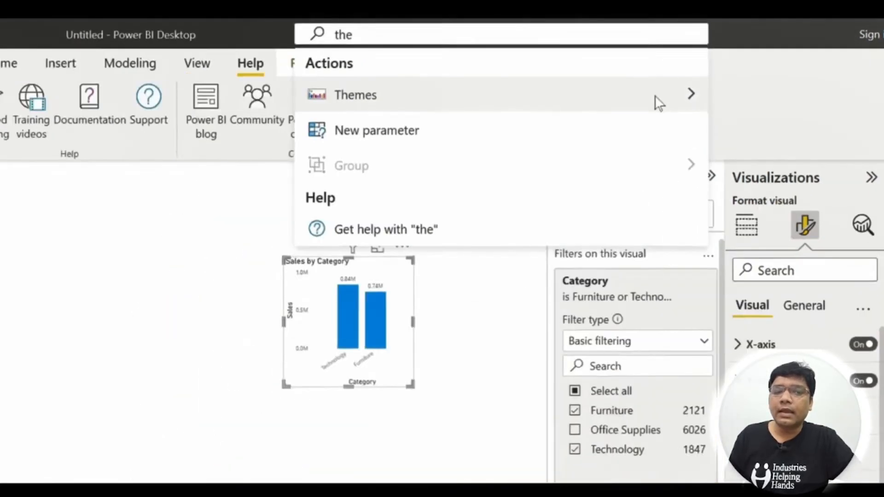
pyautogui.click(613, 121)
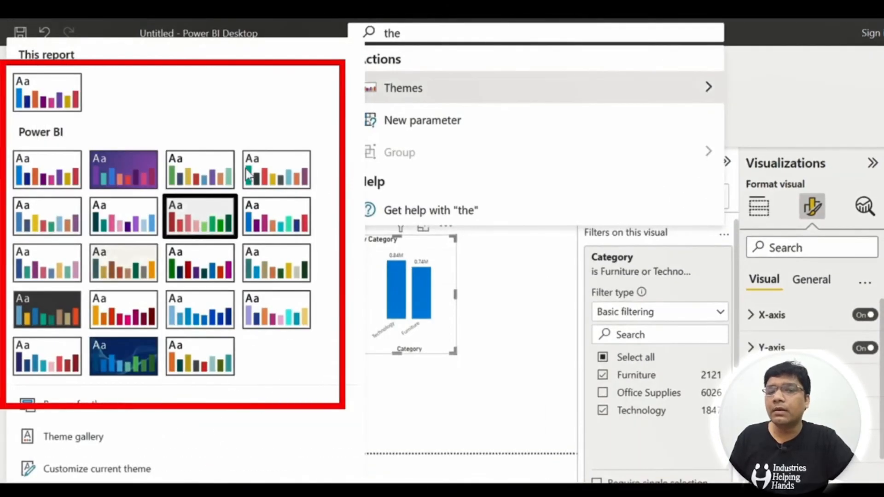
pyautogui.click(783, 92)
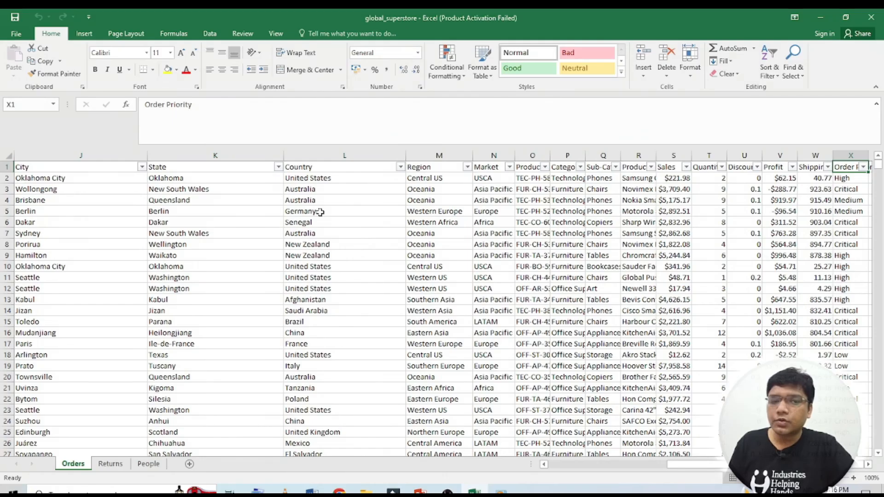
# - Look through further Orders rows in the global_superstore workbook in Excel
pyautogui.scroll(-5, 320, 212)
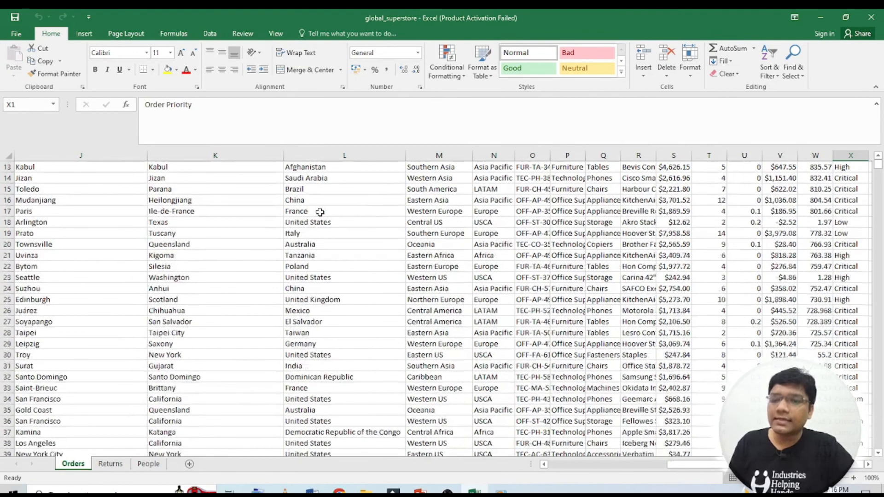
pyautogui.scroll(-2, 320, 211)
pyautogui.scroll(-3, 321, 214)
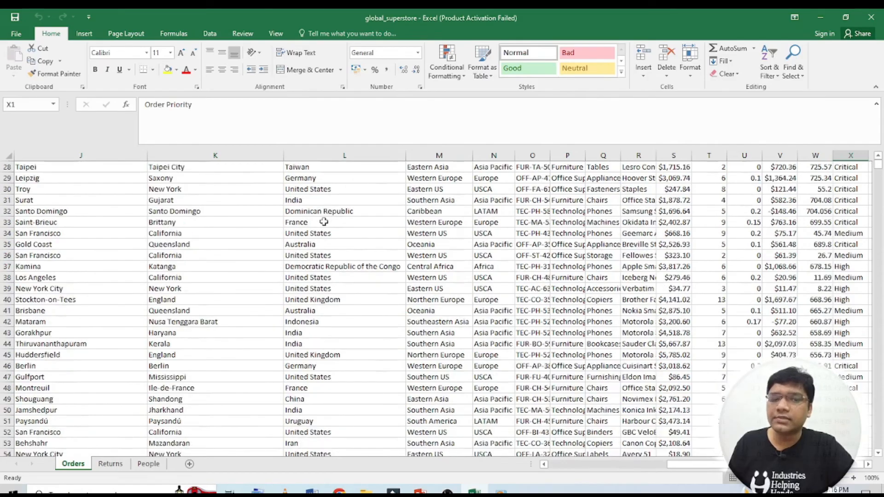
# - Examine the location, product, sales and order priority columns across the first several dozen rows of the Orders sheet
pyautogui.scroll(-4, 324, 222)
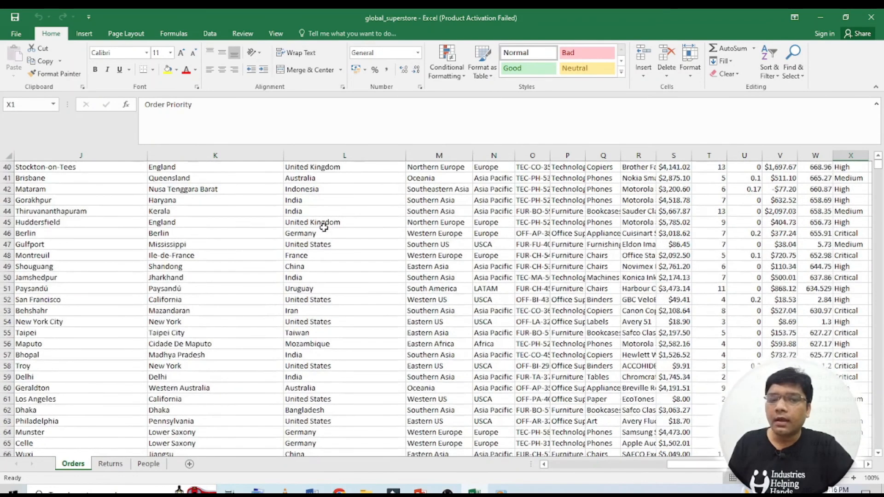
pyautogui.scroll(2, 324, 227)
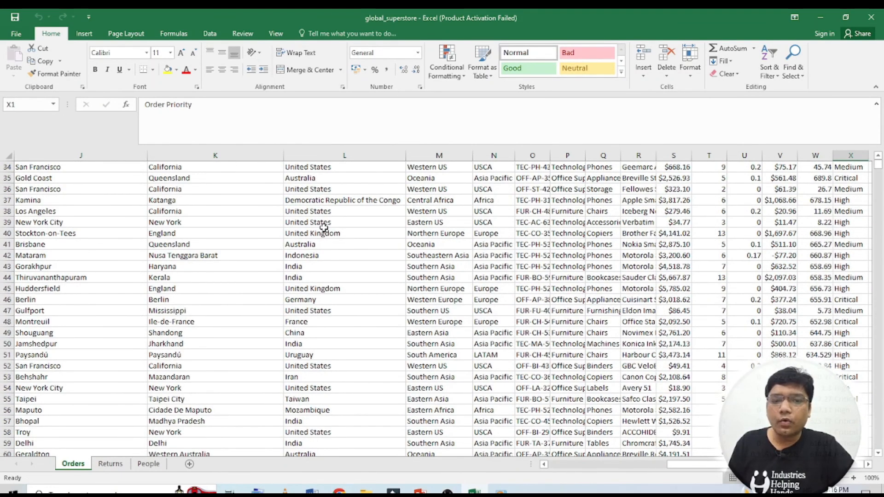
pyautogui.scroll(4, 323, 227)
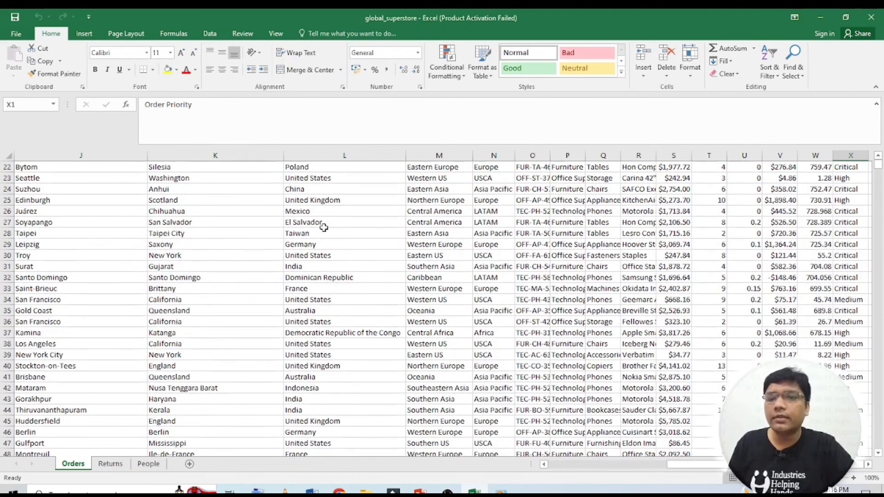
pyautogui.scroll(3, 324, 228)
pyautogui.scroll(4, 324, 227)
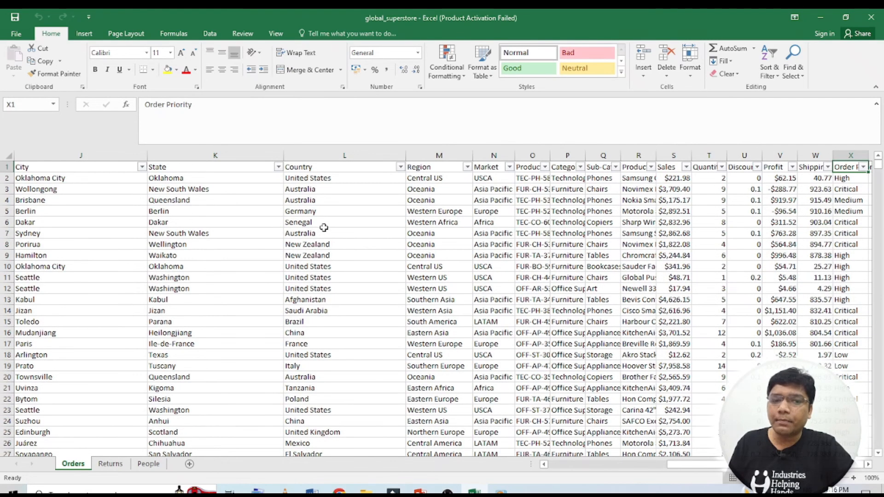
pyautogui.scroll(-2, 324, 227)
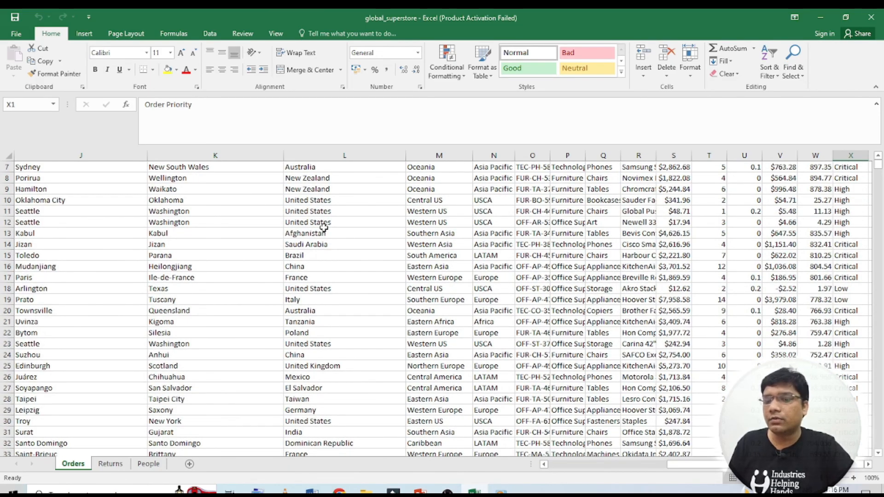
pyautogui.scroll(2, 324, 227)
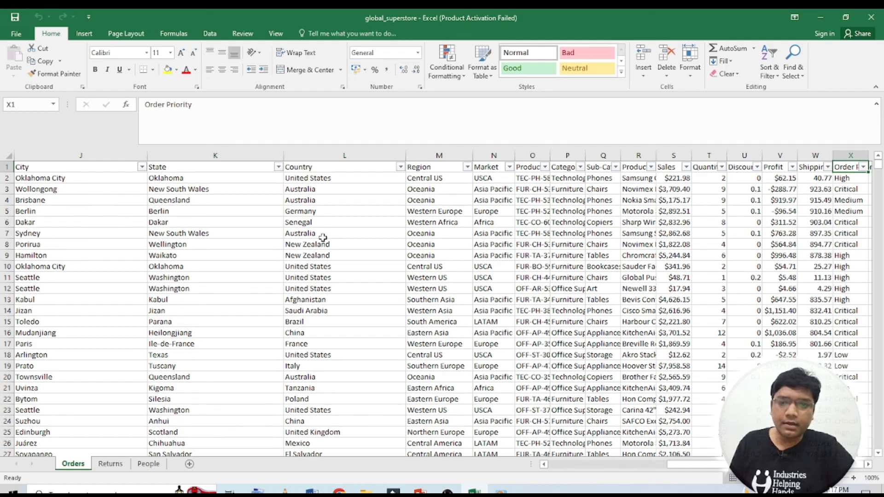
pyautogui.scroll(-9, 323, 237)
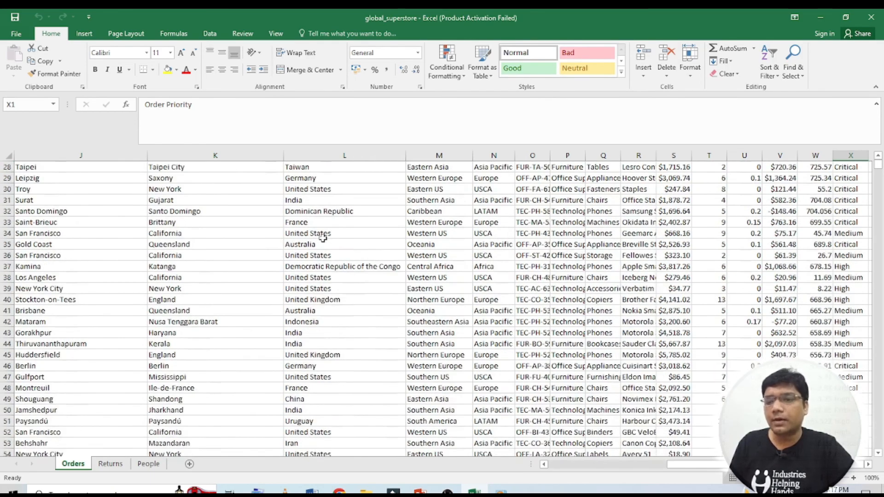